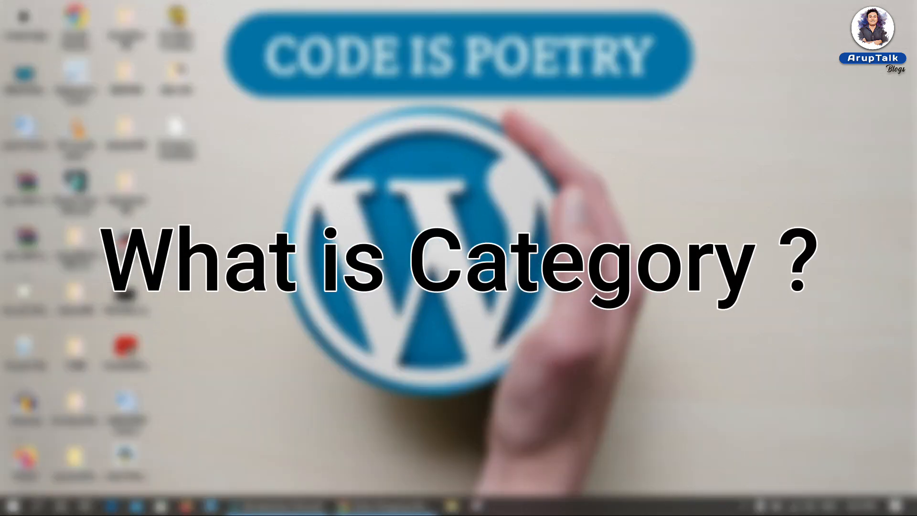
# Switch to Chrome and examine the product category menus on the Flipkart homepage
pyautogui.click(380, 505)
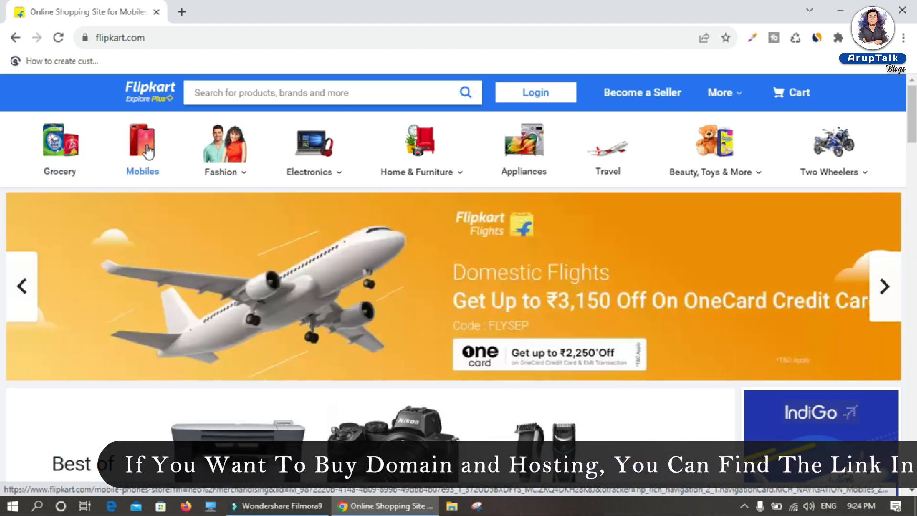
pyautogui.moveTo(251, 125)
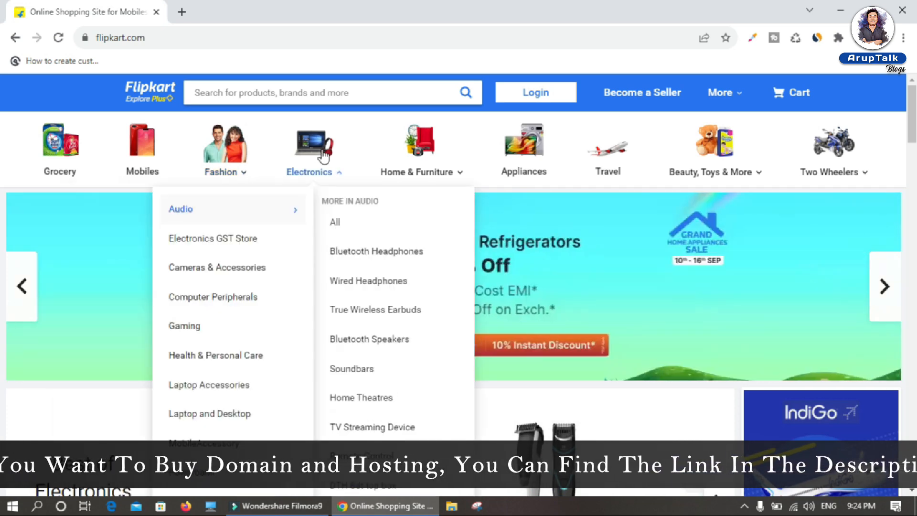
pyautogui.moveTo(437, 155)
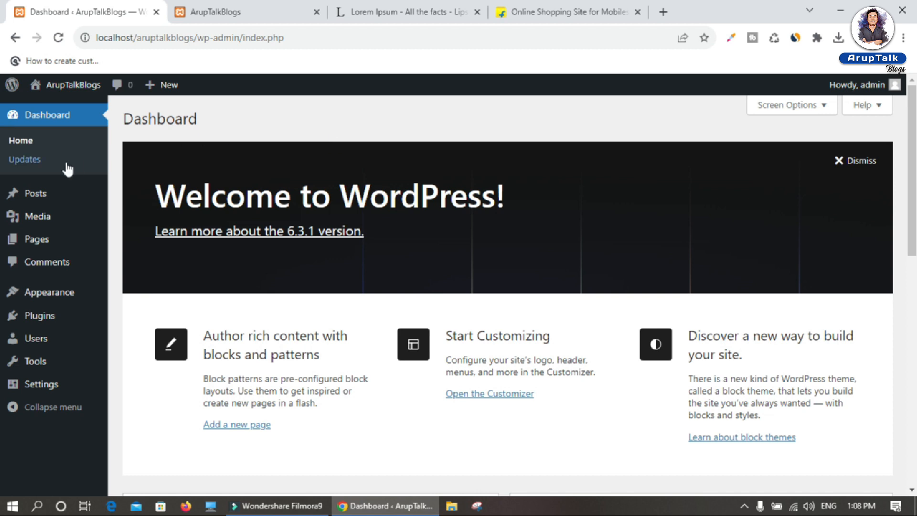
# Open the post categories page, examine the edit form of the default Uncategorized category, and return to the category list
pyautogui.moveTo(33, 194)
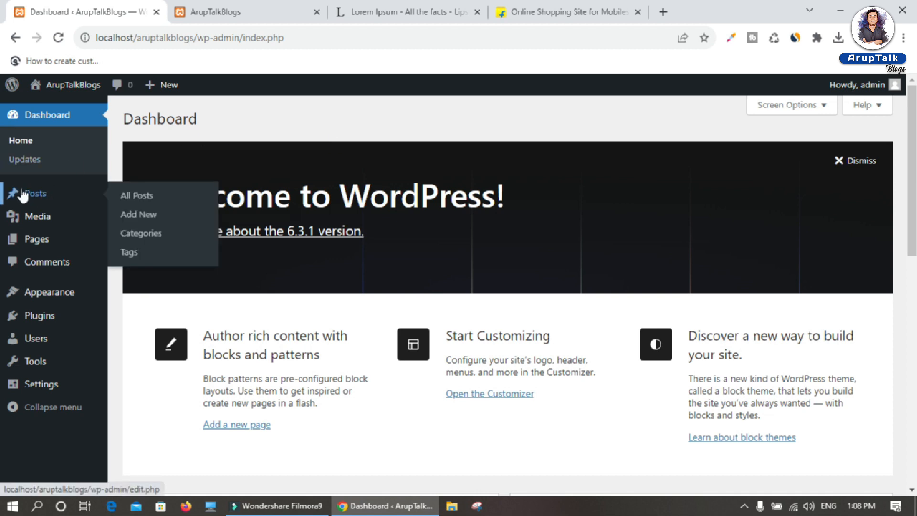
pyautogui.click(140, 240)
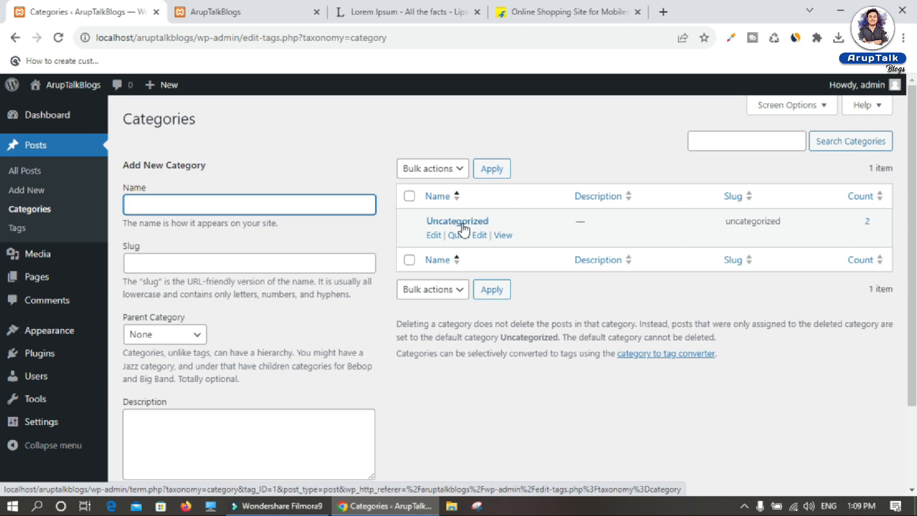
pyautogui.click(434, 237)
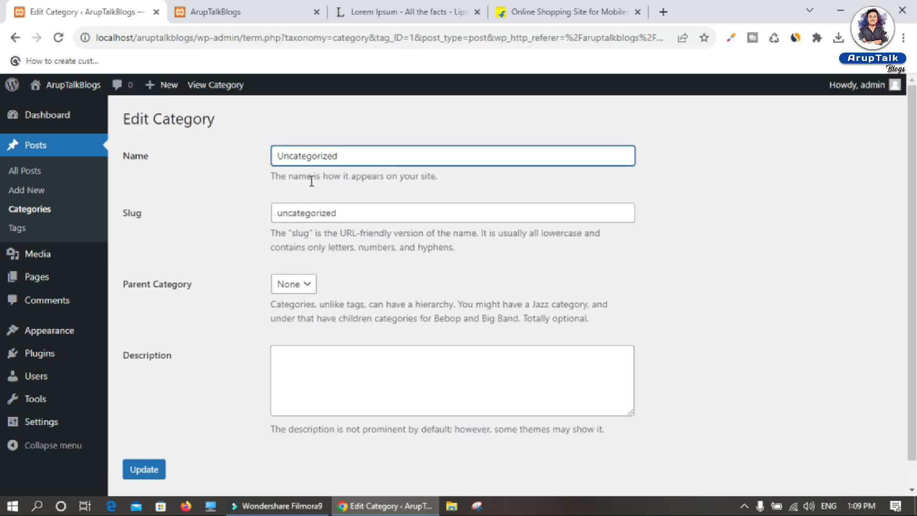
pyautogui.doubleClick(357, 156)
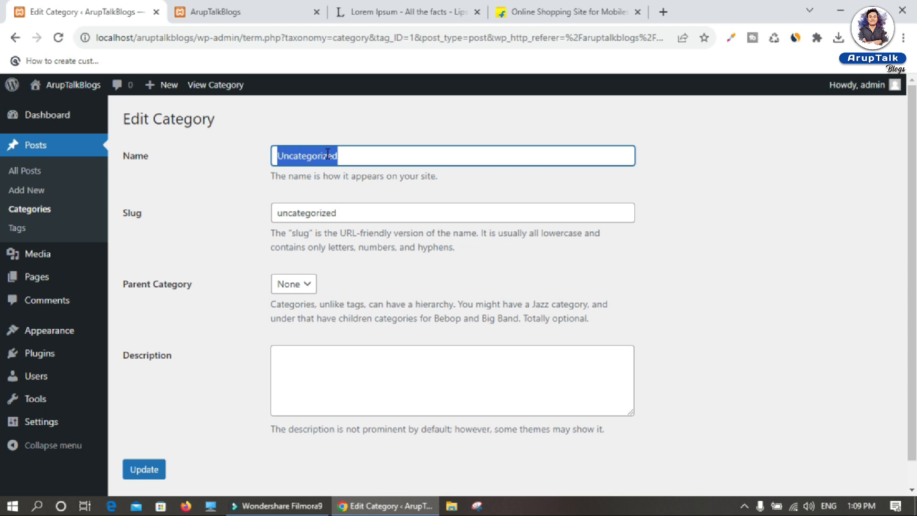
pyautogui.scroll(-1, 219, 396)
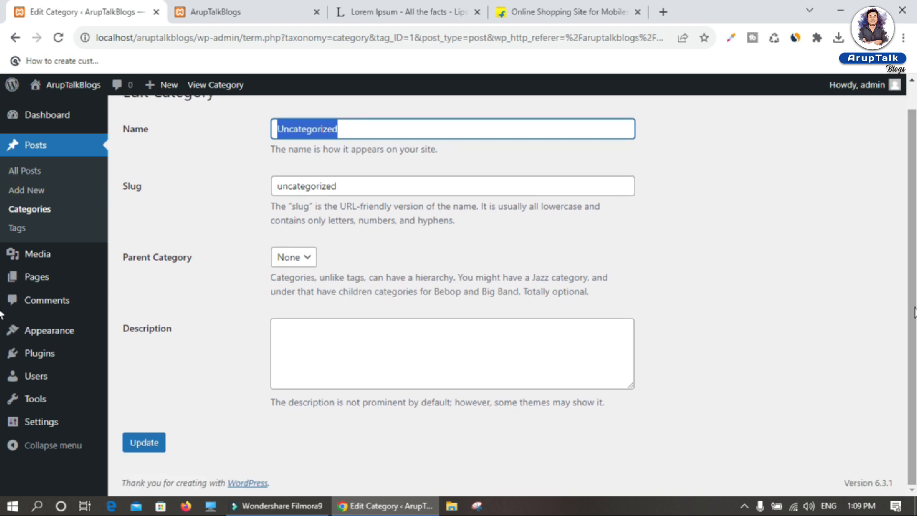
pyautogui.click(24, 208)
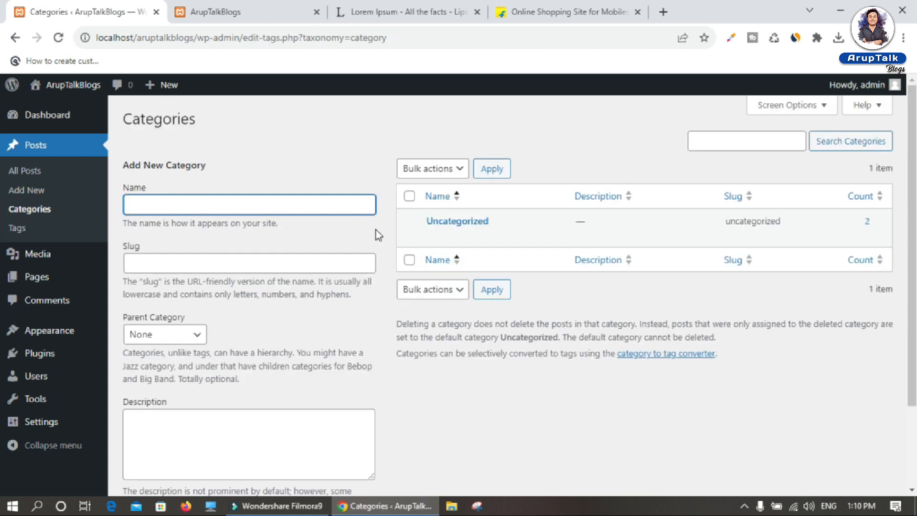
# Enter Computer as the name of a new post category
pyautogui.click(167, 202)
pyautogui.write('Computer')
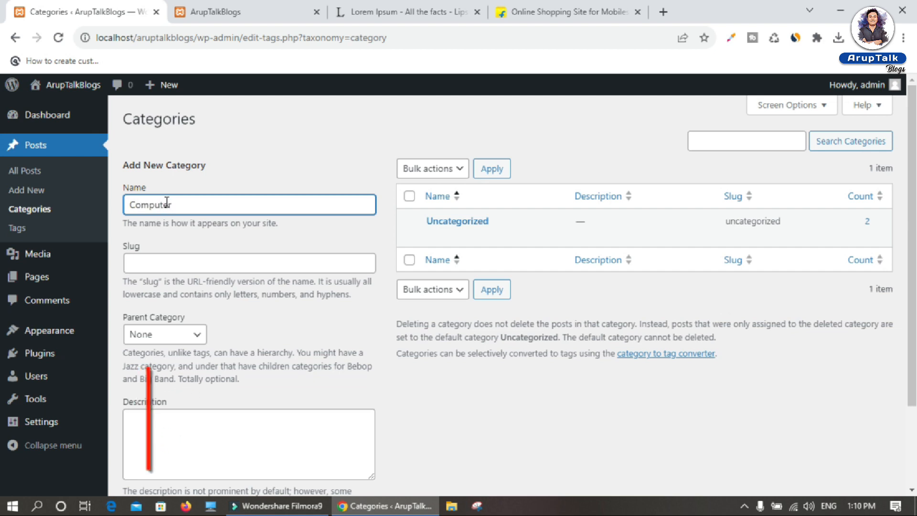
pyautogui.doubleClick(174, 203)
pyautogui.hotkey('ctrl', 'c')
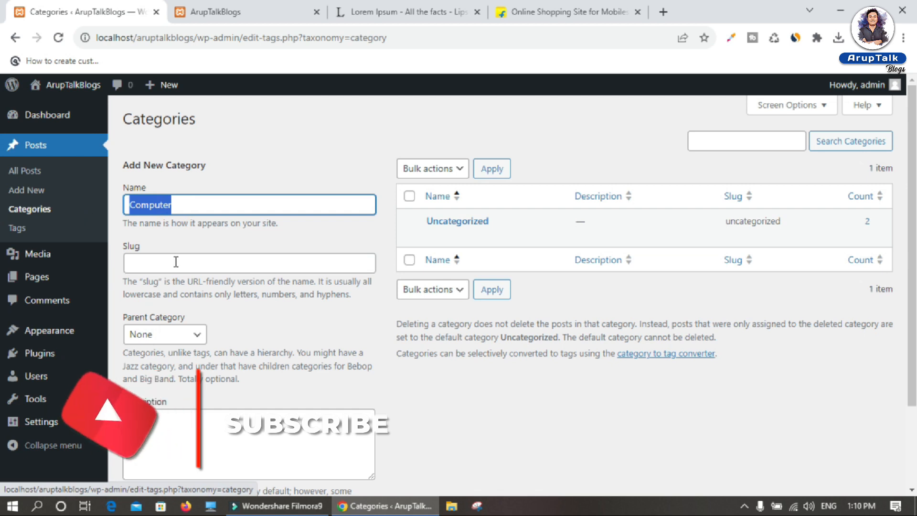
pyautogui.click(150, 262)
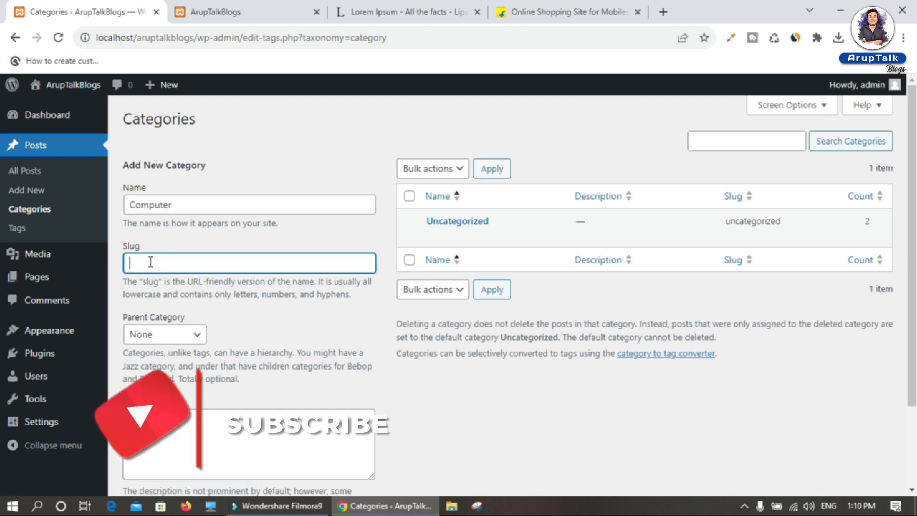
pyautogui.hotkey('ctrl', 'v')
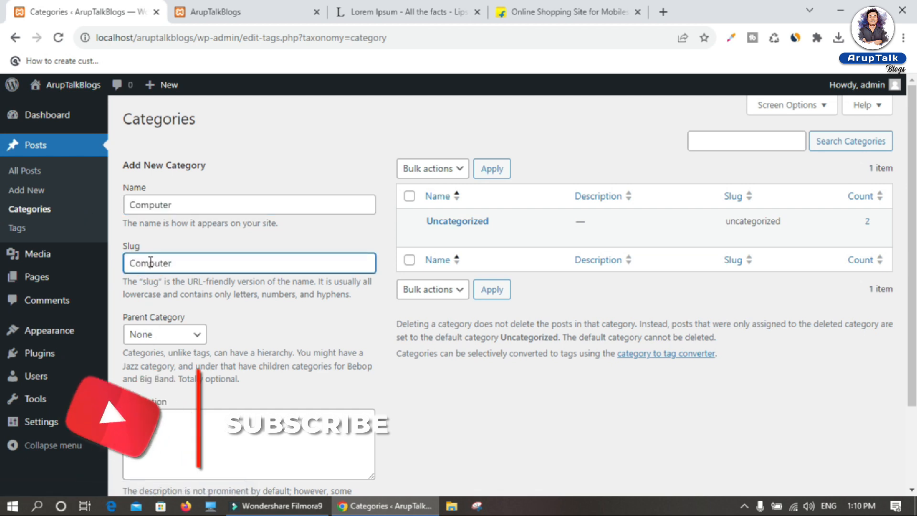
pyautogui.moveTo(182, 262); pyautogui.dragTo(118, 265)
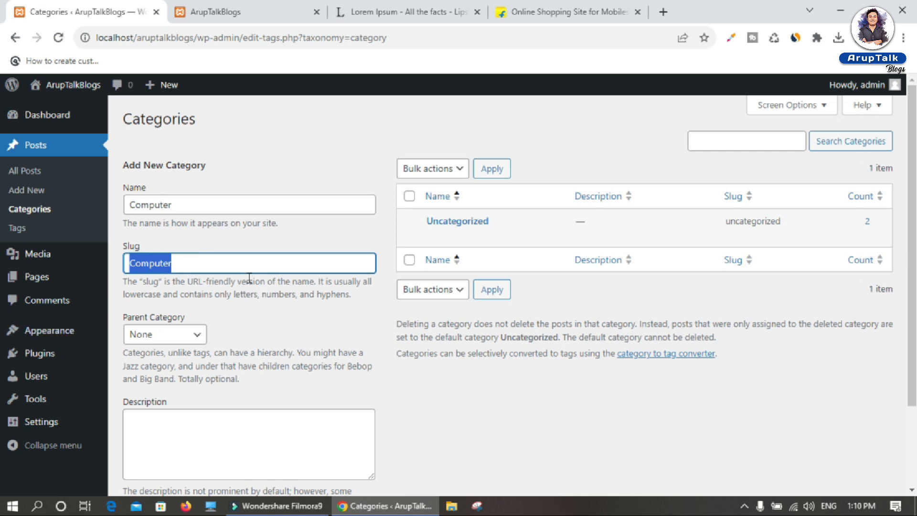
pyautogui.press('BackSpace')
# Add the Computer category with an empty slug and no parent category
pyautogui.moveTo(914, 274); pyautogui.dragTo(915, 363)
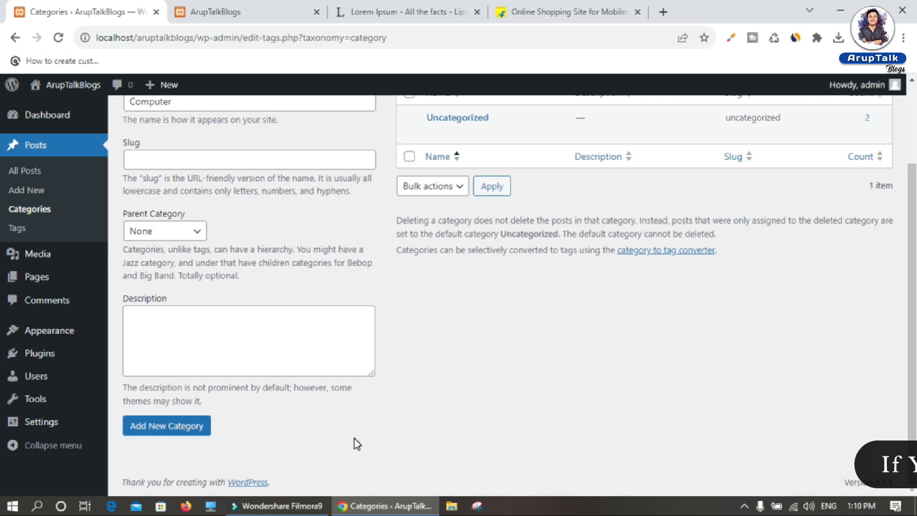
pyautogui.click(183, 432)
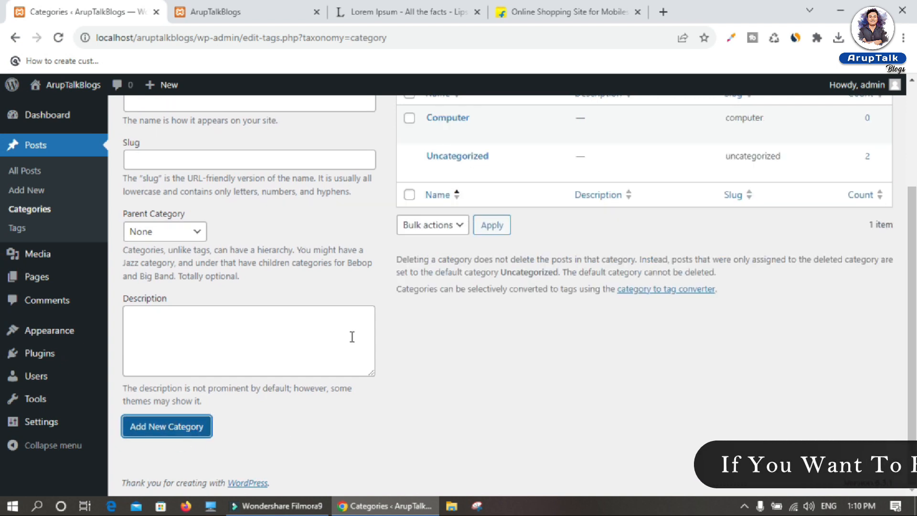
# Add a new category named Software with Computer as its parent category
pyautogui.scroll(3, 469, 286)
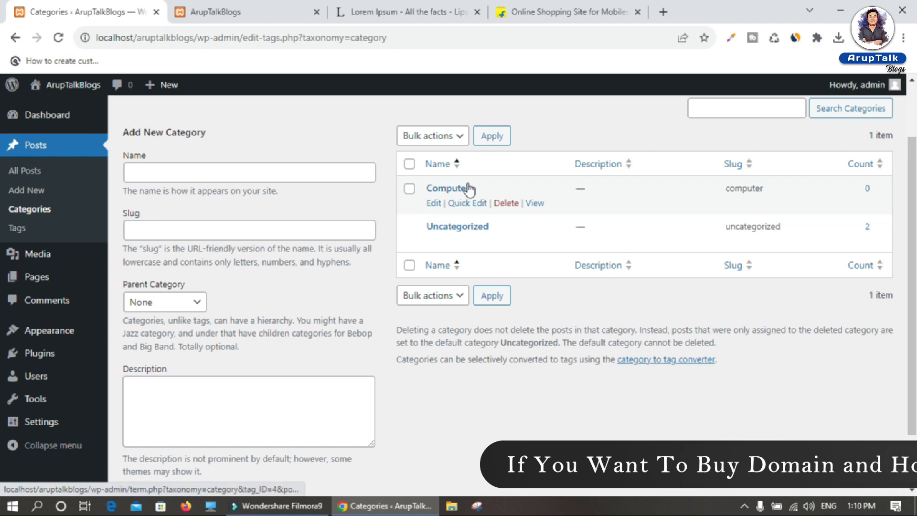
pyautogui.click(188, 174)
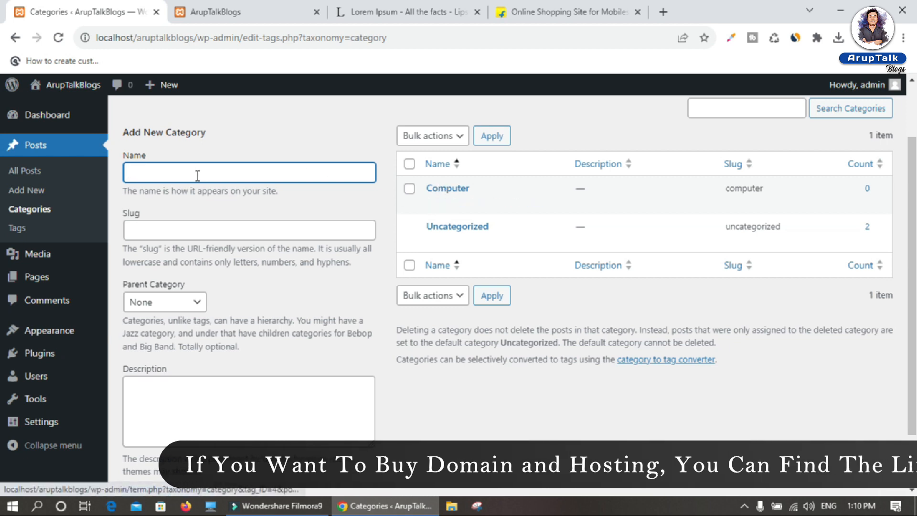
pyautogui.write('S')
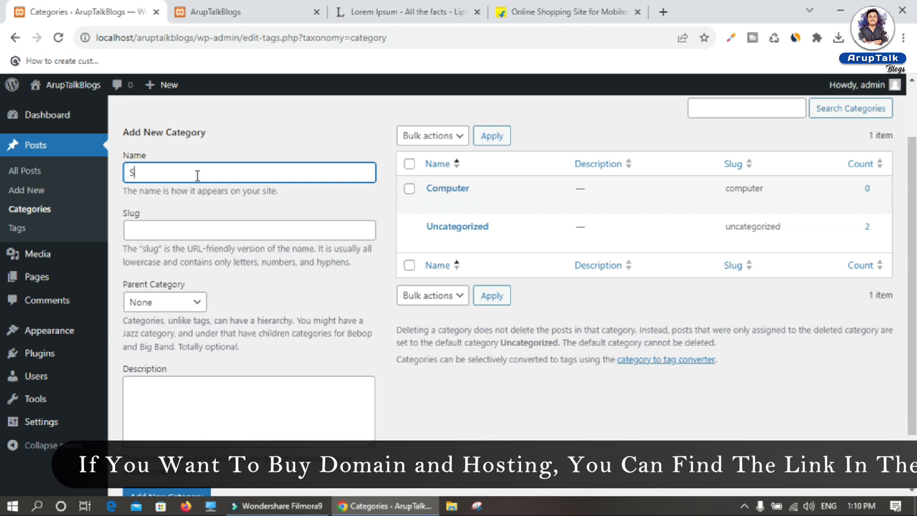
pyautogui.write('oftware')
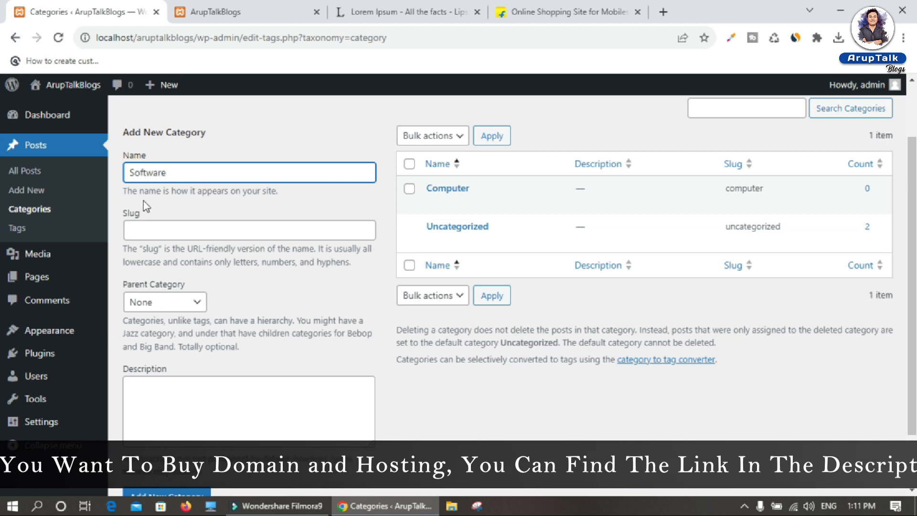
pyautogui.click(187, 303)
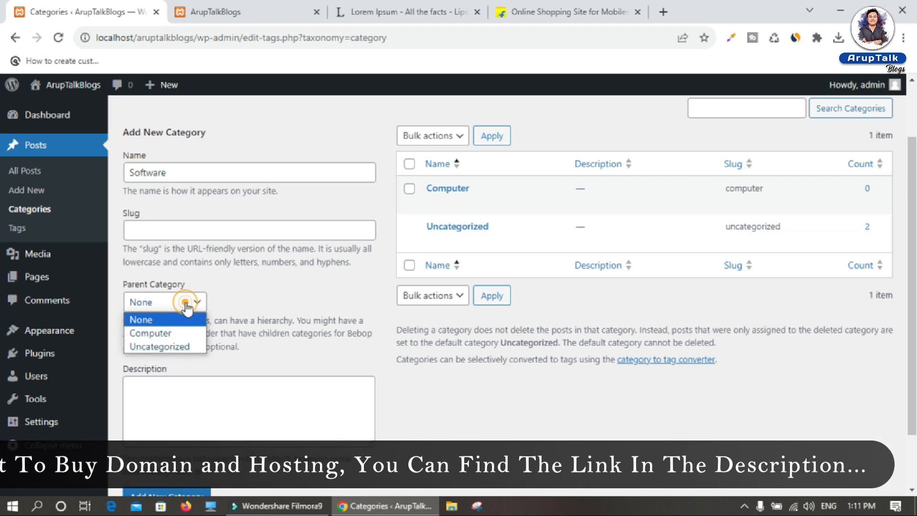
pyautogui.click(152, 334)
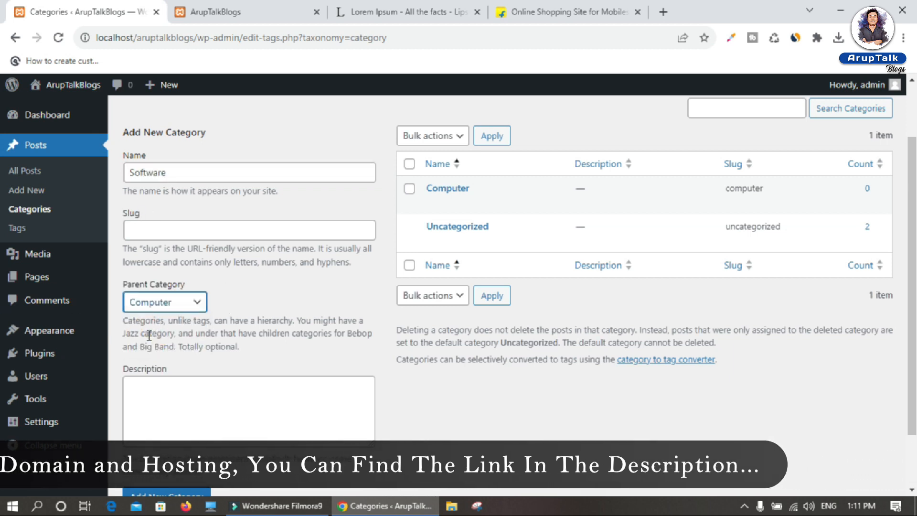
pyautogui.scroll(-1, 526, 389)
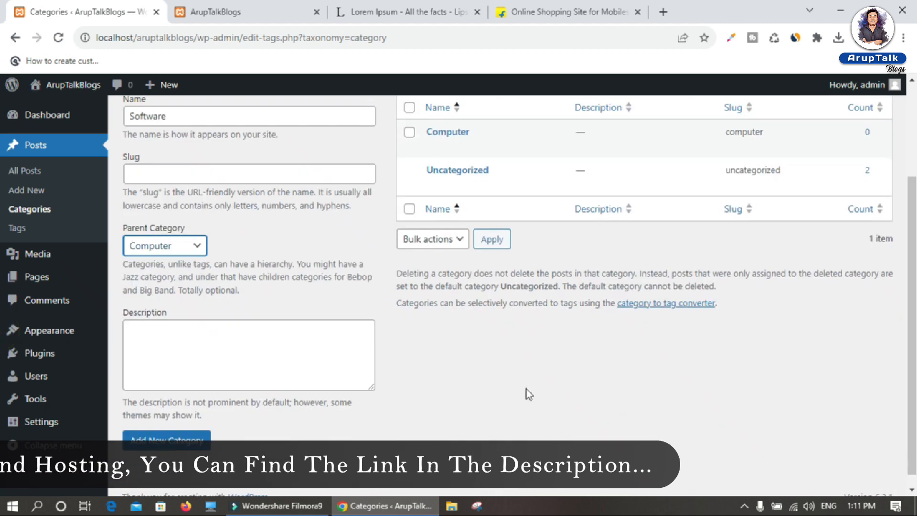
pyautogui.click(186, 440)
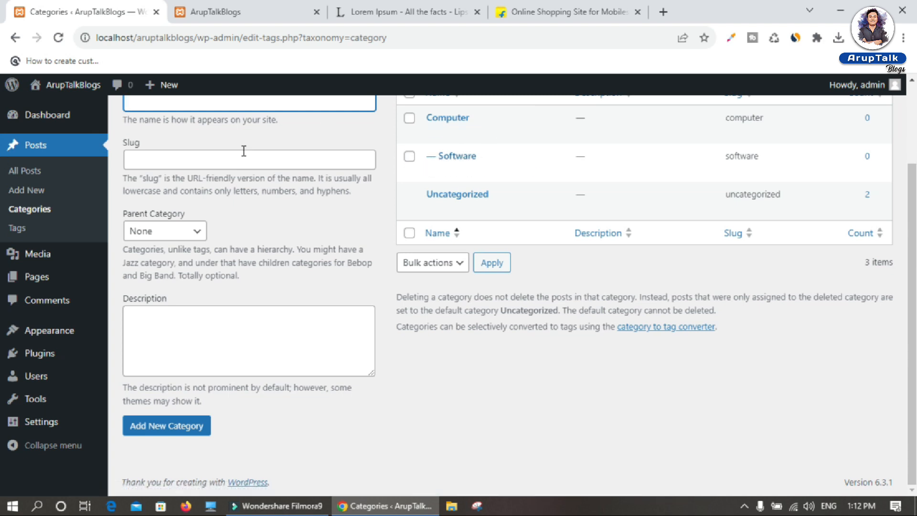
# Add a new category named Hardware with Computer as its parent category
pyautogui.click(235, 103)
pyautogui.write('Hardware')
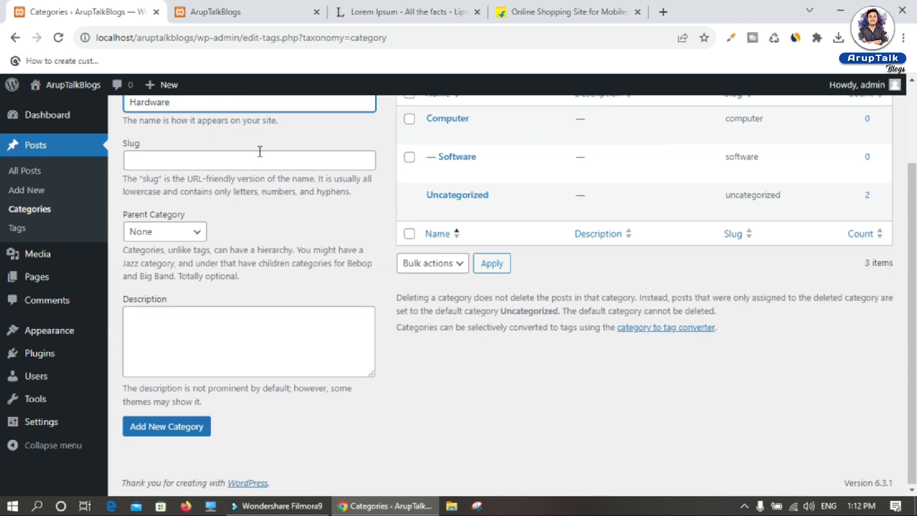
pyautogui.click(190, 232)
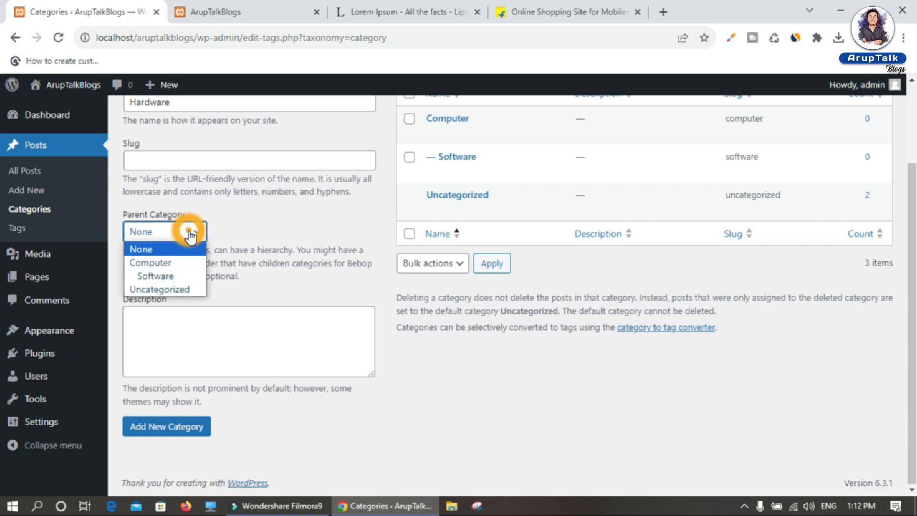
pyautogui.click(168, 262)
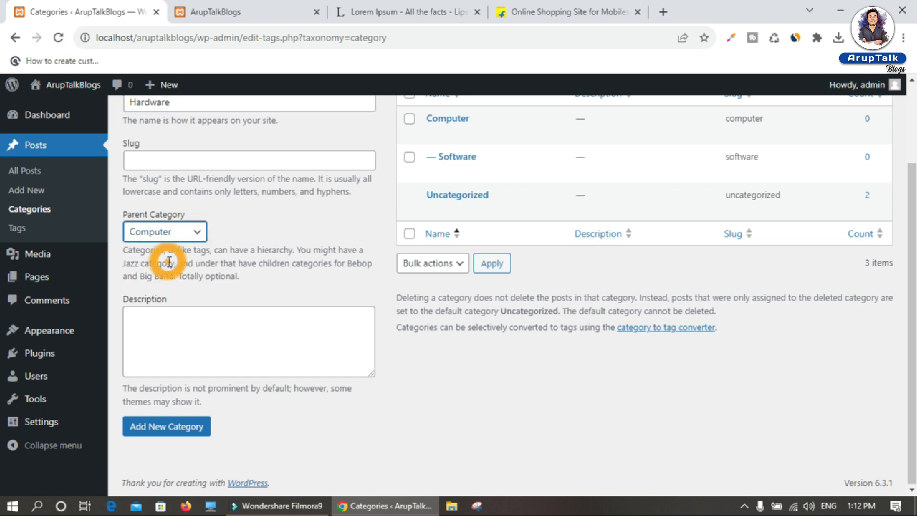
pyautogui.click(170, 429)
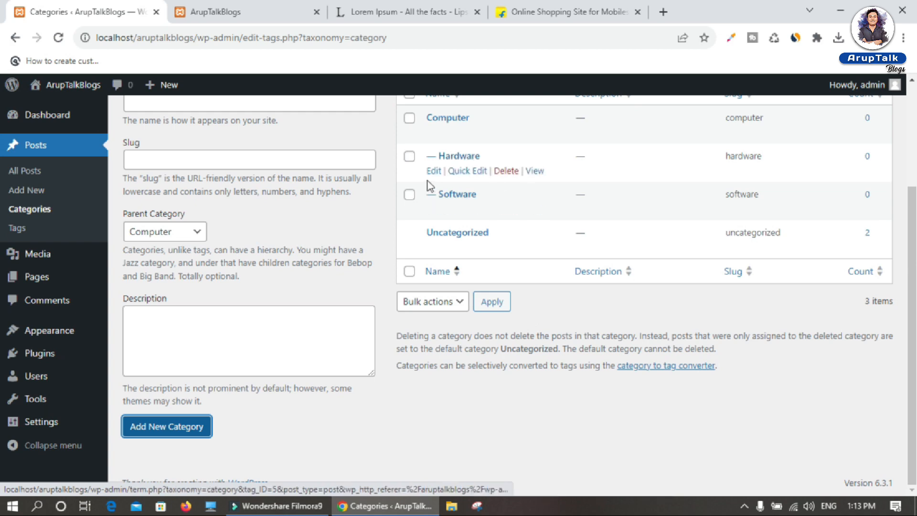
# Add a new category named WordPress with its parent category set to None
pyautogui.scroll(3, 866, 170)
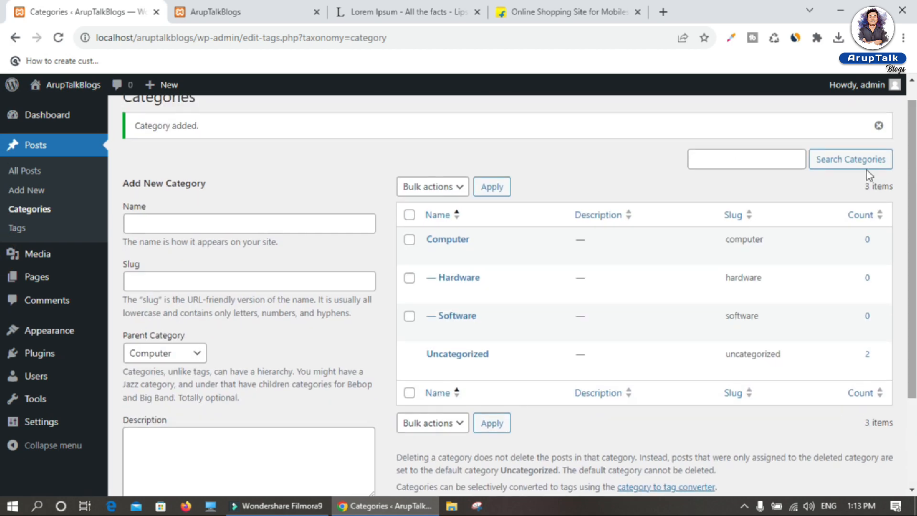
pyautogui.click(170, 223)
pyautogui.write('WordPress')
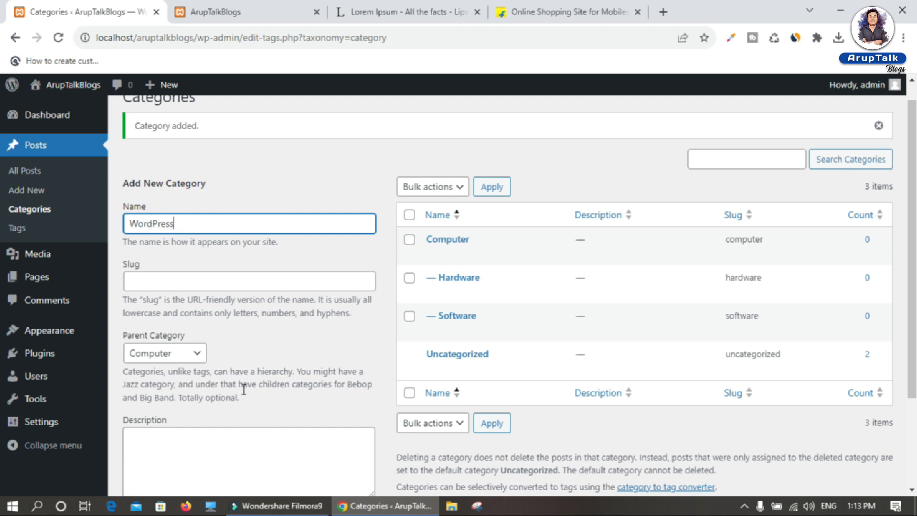
pyautogui.scroll(-2, 200, 320)
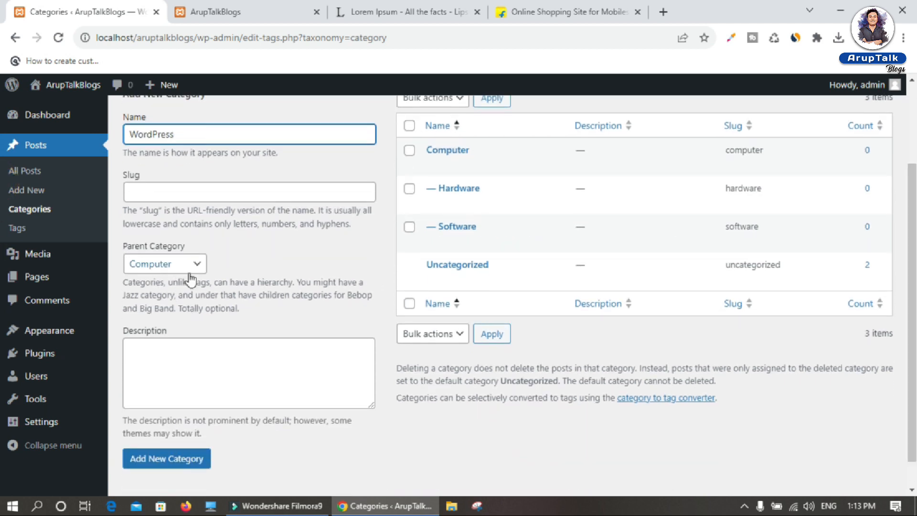
pyautogui.click(191, 267)
pyautogui.click(135, 285)
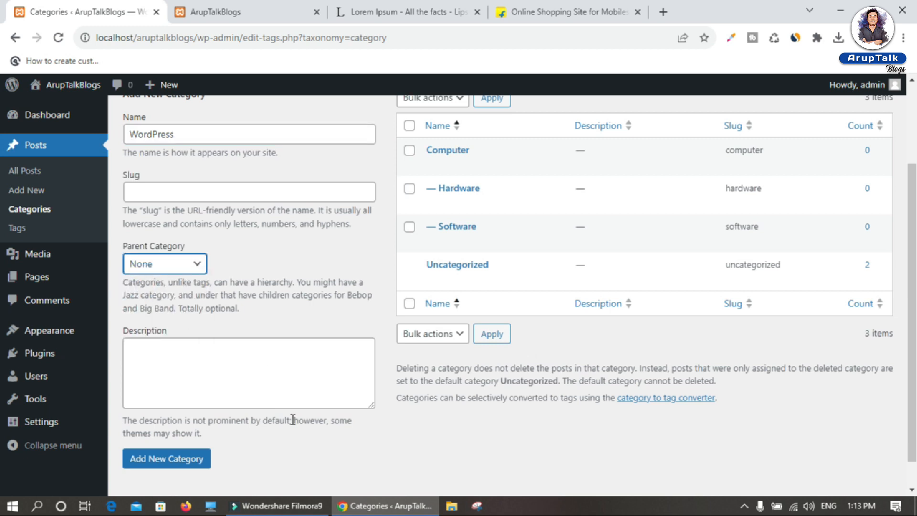
pyautogui.click(173, 461)
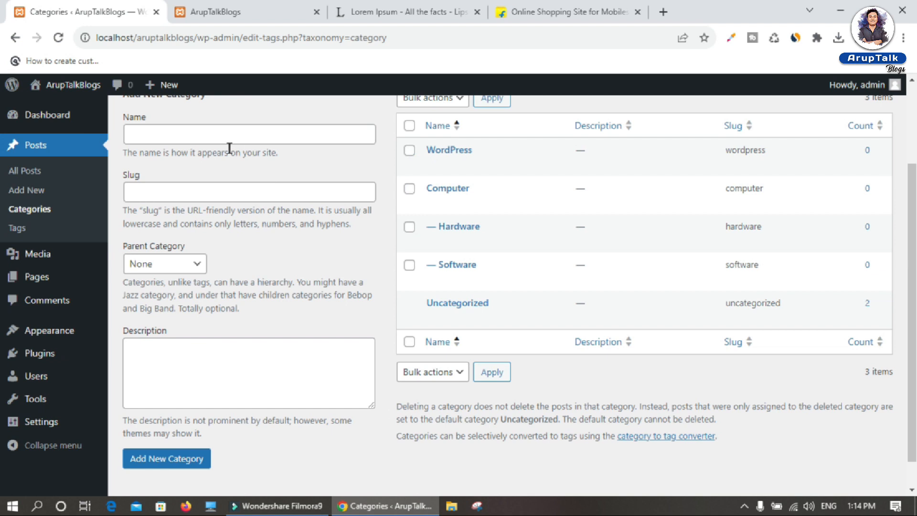
# Add a new top-level category named Mobile, leaving the slug and description empty
pyautogui.click(206, 134)
pyautogui.write('Mobile')
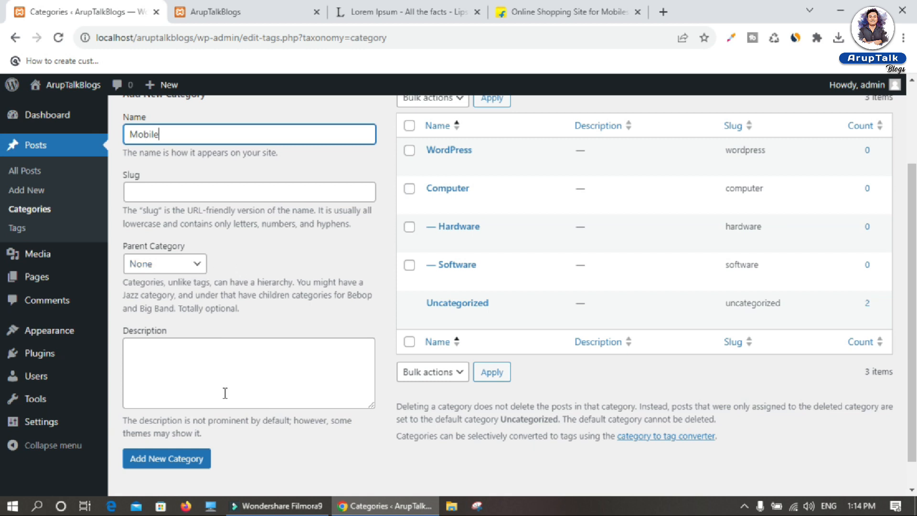
pyautogui.click(175, 460)
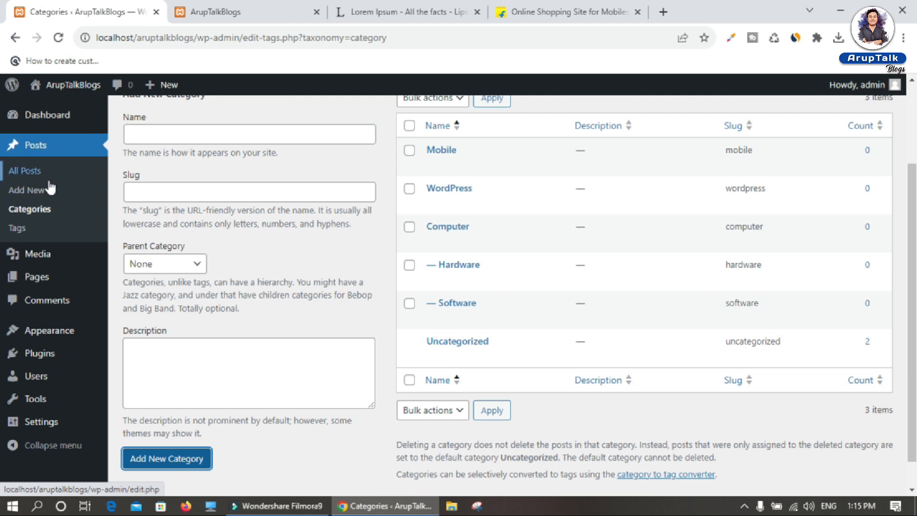
# Create a new post titled "What is Mobile"
pyautogui.click(34, 189)
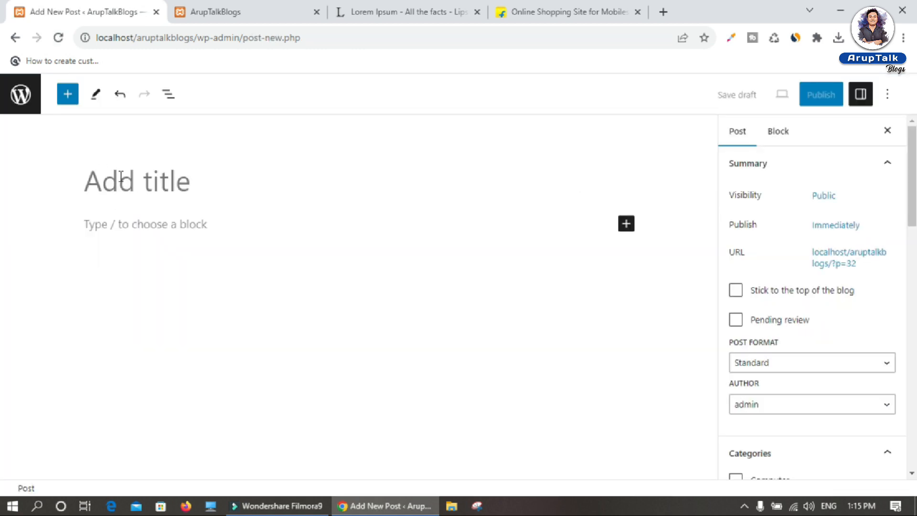
pyautogui.click(121, 176)
pyautogui.write('W')
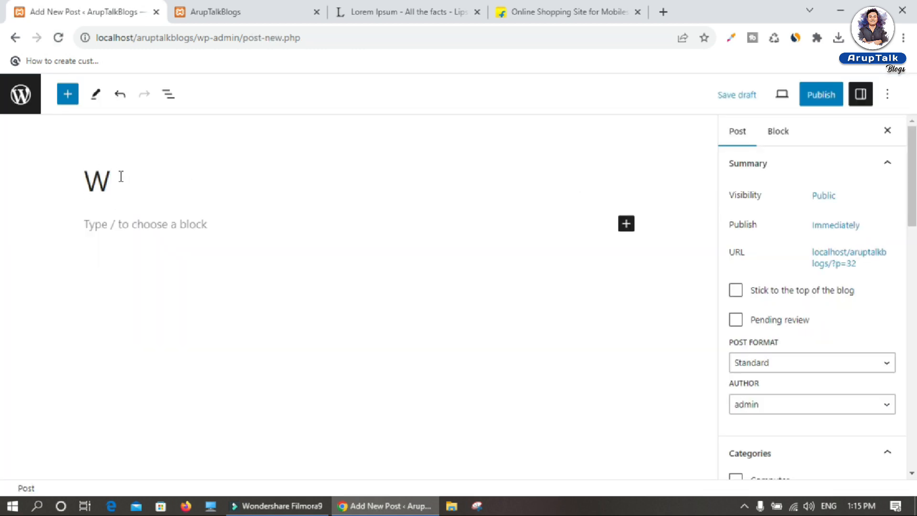
pyautogui.write('hat is Mobile')
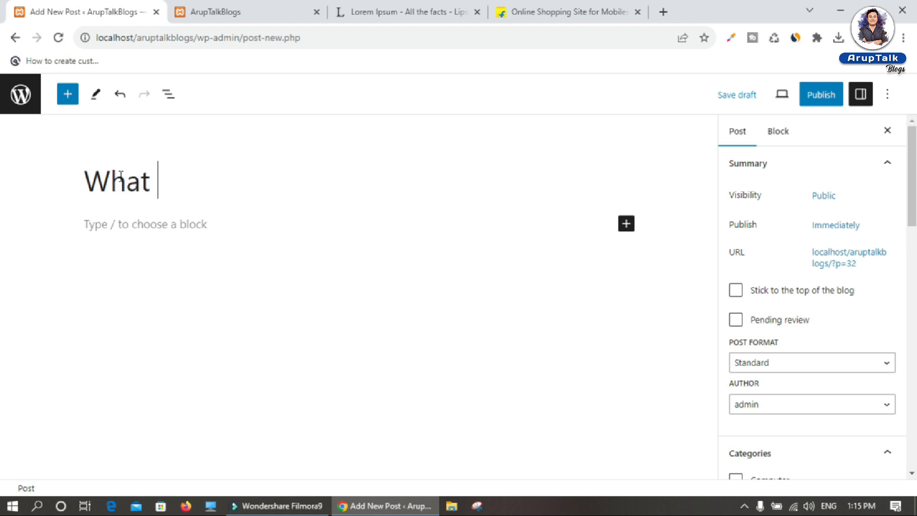
# Fill the post body with the "What is Lorem Ipsum?" paragraph copied from the open lipsum.com page, pasted three times
pyautogui.click(169, 222)
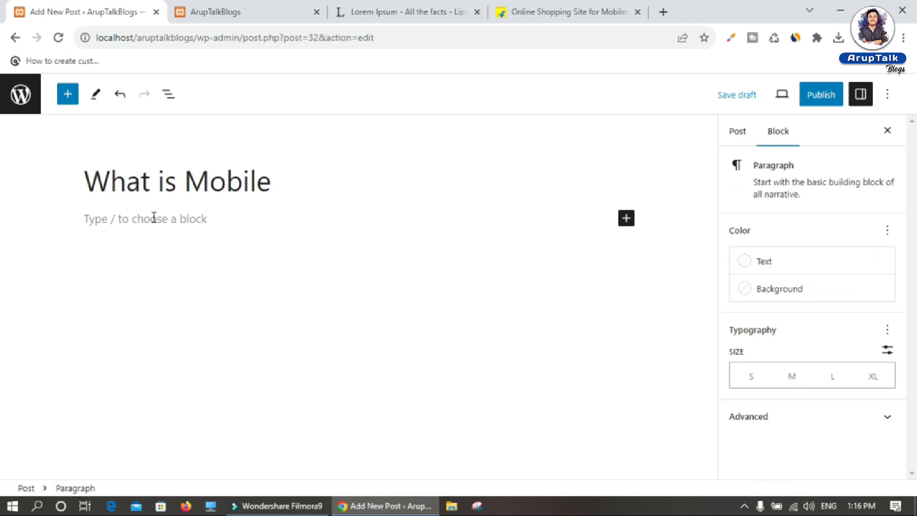
pyautogui.click(422, 11)
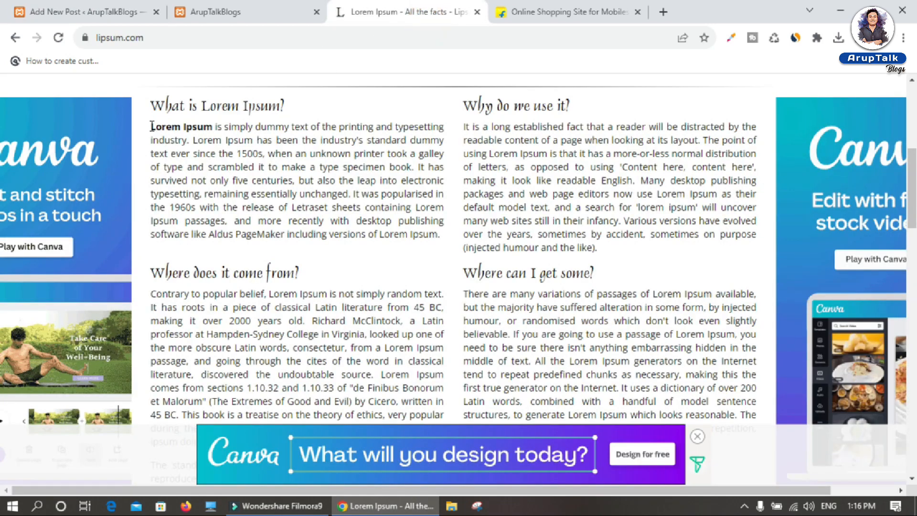
pyautogui.moveTo(152, 126); pyautogui.dragTo(441, 236)
pyautogui.hotkey('ctrl', 'c')
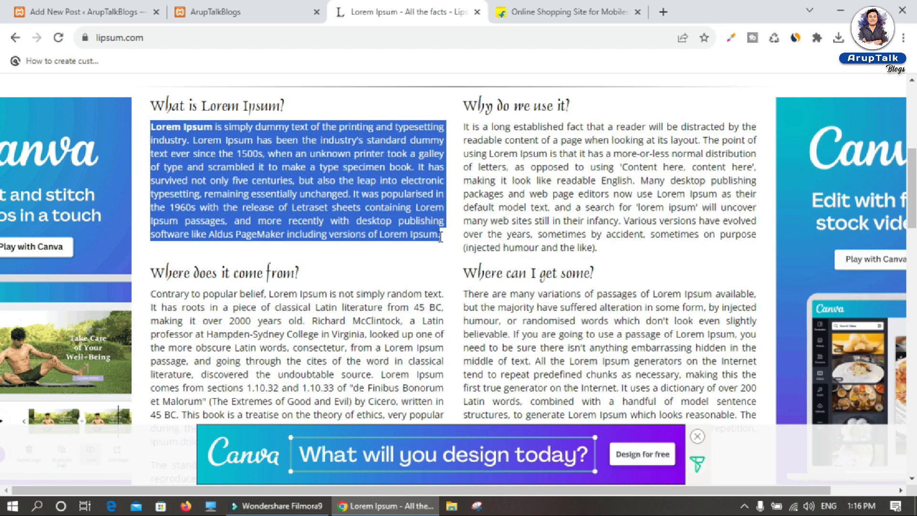
pyautogui.click(81, 12)
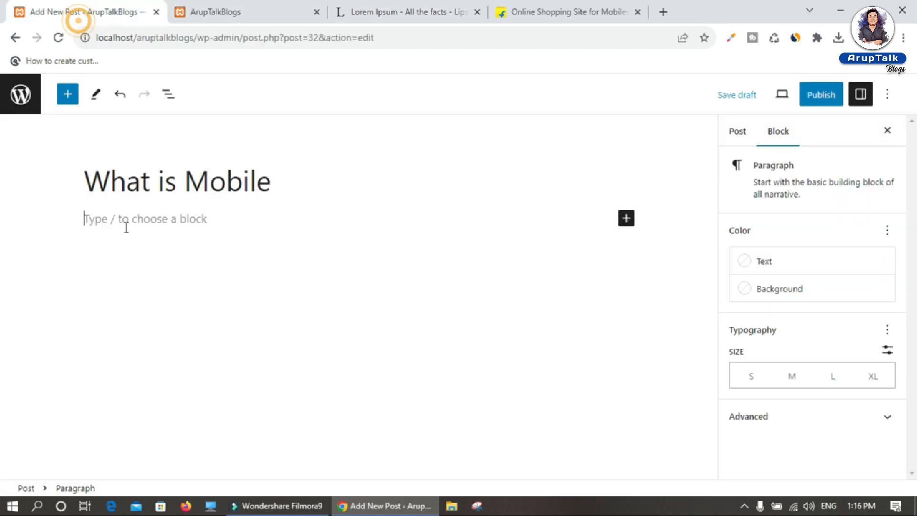
pyautogui.hotkey('ctrl', 'v')
pyautogui.hotkey('ctrl', 'v')
pyautogui.hotkey('ctrl', 'v')
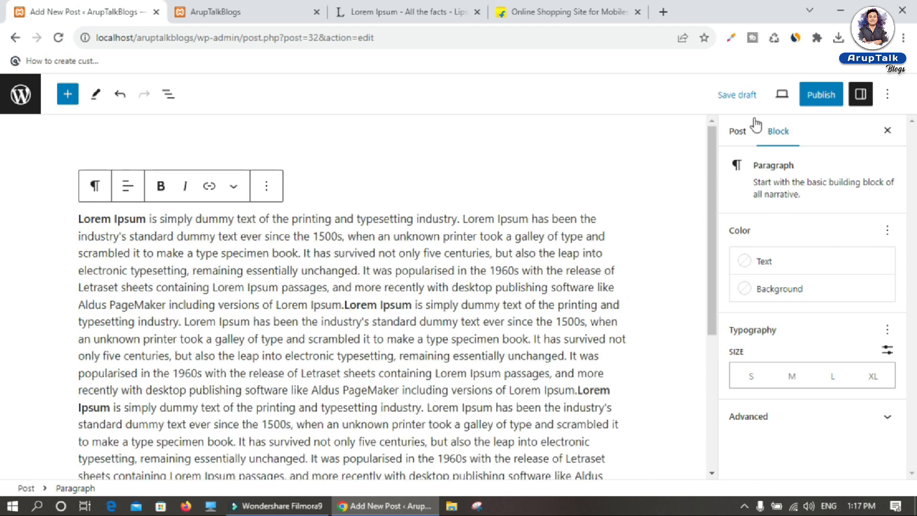
# Upload Mobile.jpg from the Desktop and set it as the post's featured image
pyautogui.click(736, 134)
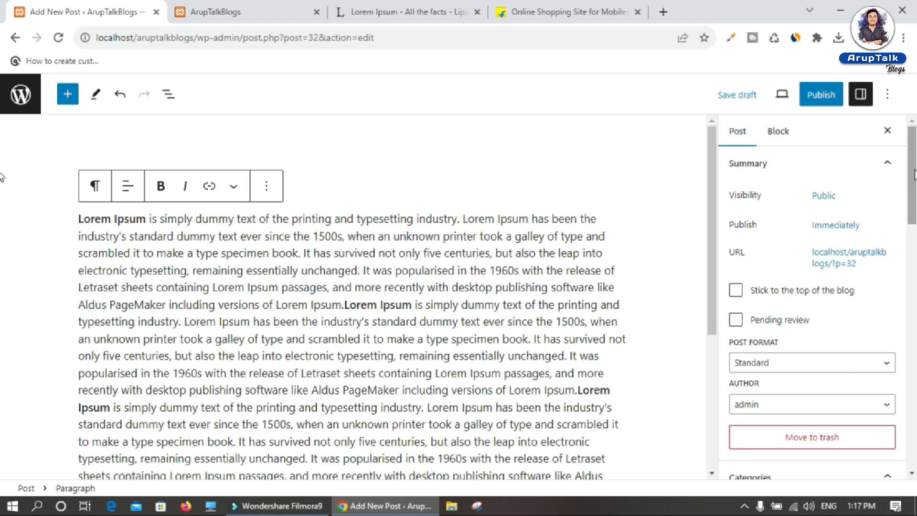
pyautogui.scroll(-6, 807, 244)
pyautogui.click(807, 257)
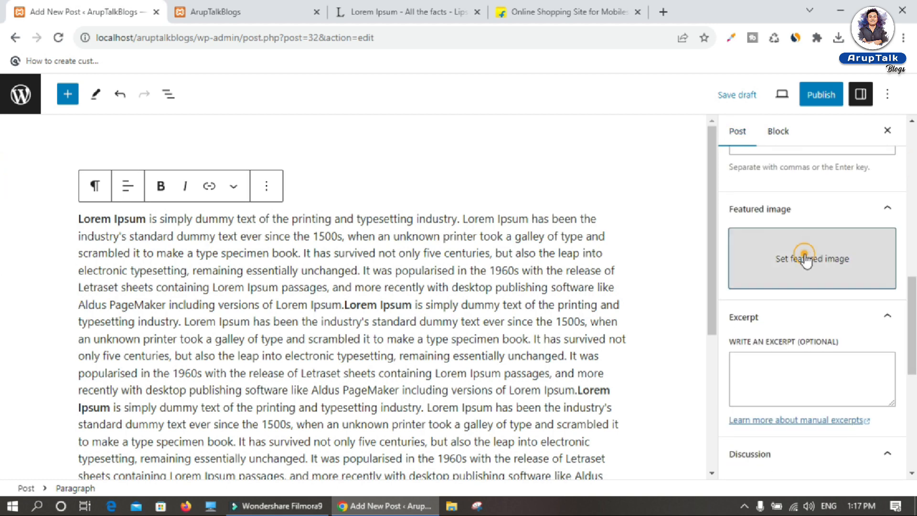
pyautogui.click(55, 142)
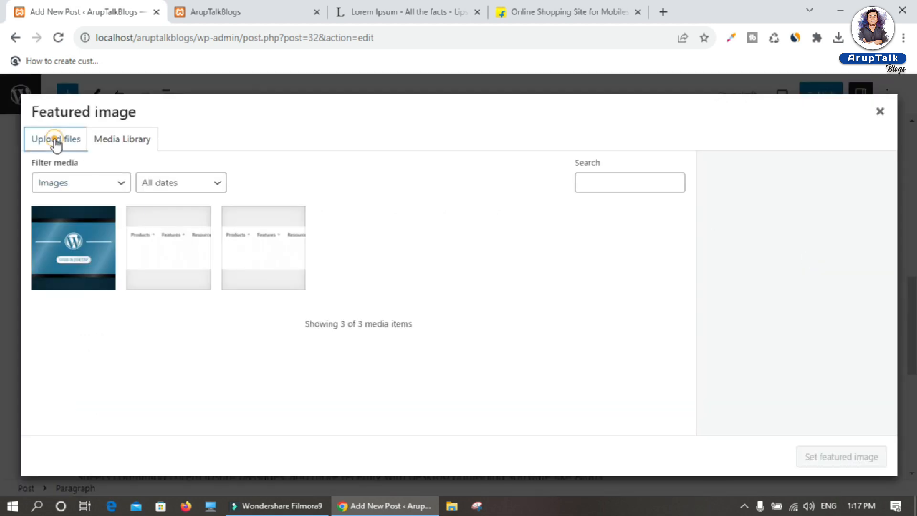
pyautogui.click(458, 325)
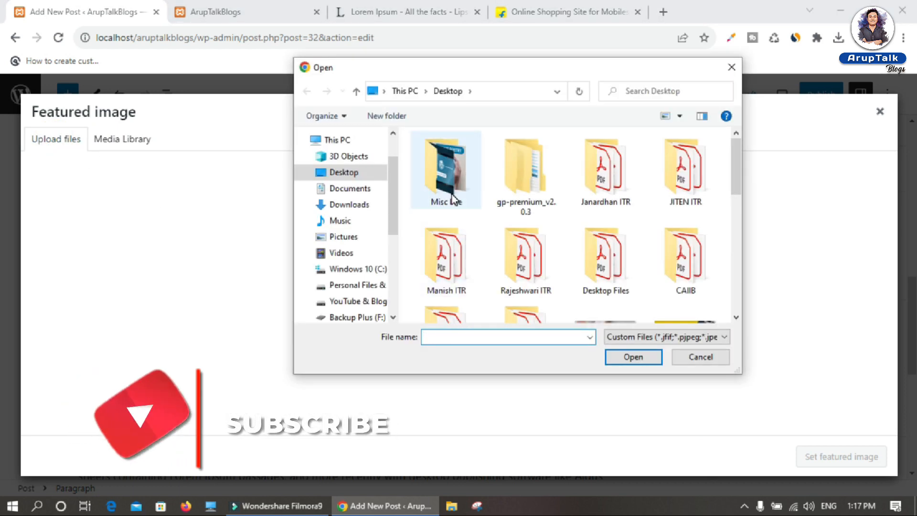
pyautogui.click(452, 199)
pyautogui.press('m')
pyautogui.press('m')
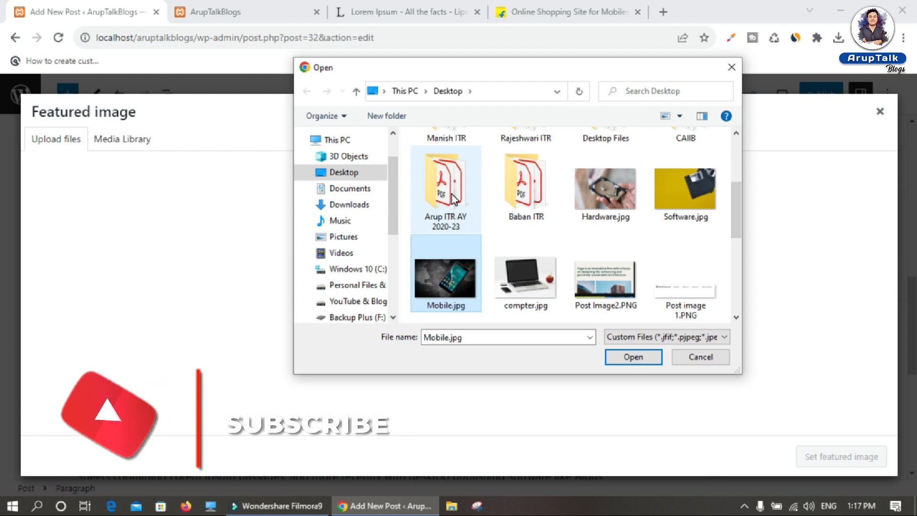
pyautogui.press('Return')
pyautogui.click(826, 457)
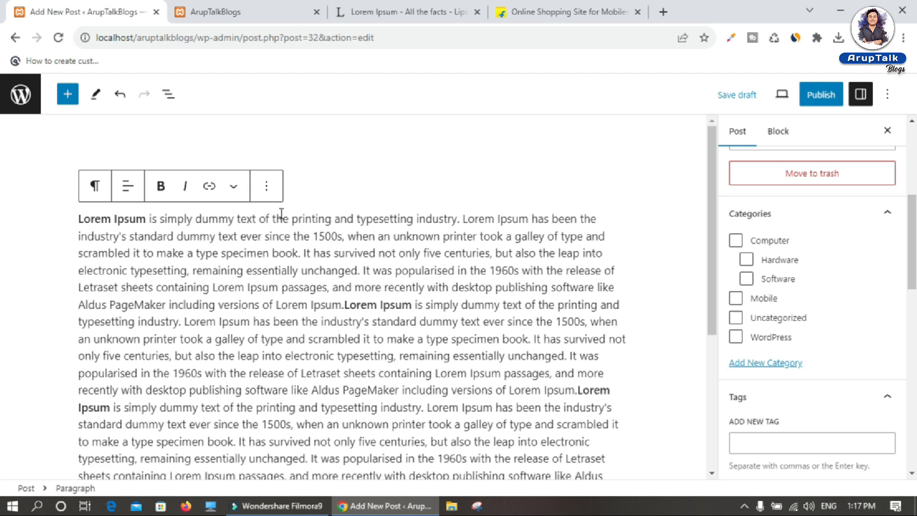
# Assign the Mobile category to the "What is Mobile" post and publish it
pyautogui.click(242, 240)
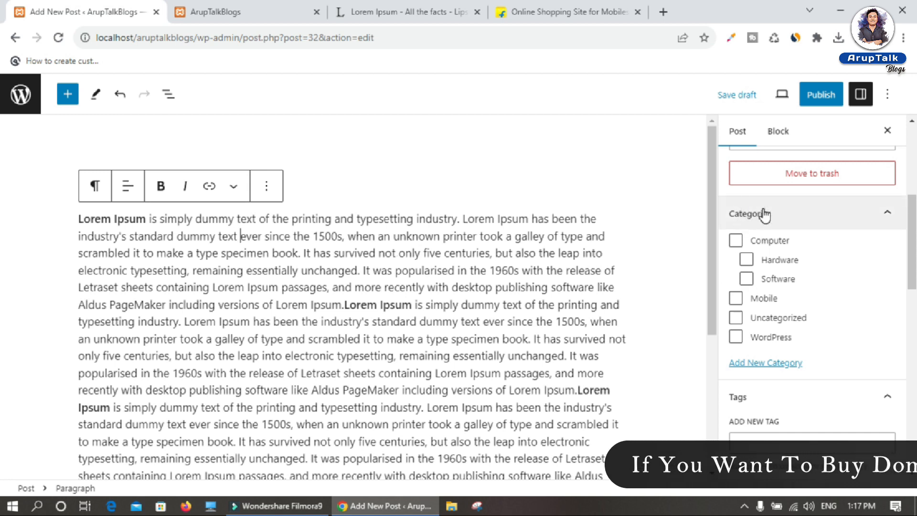
pyautogui.click(736, 299)
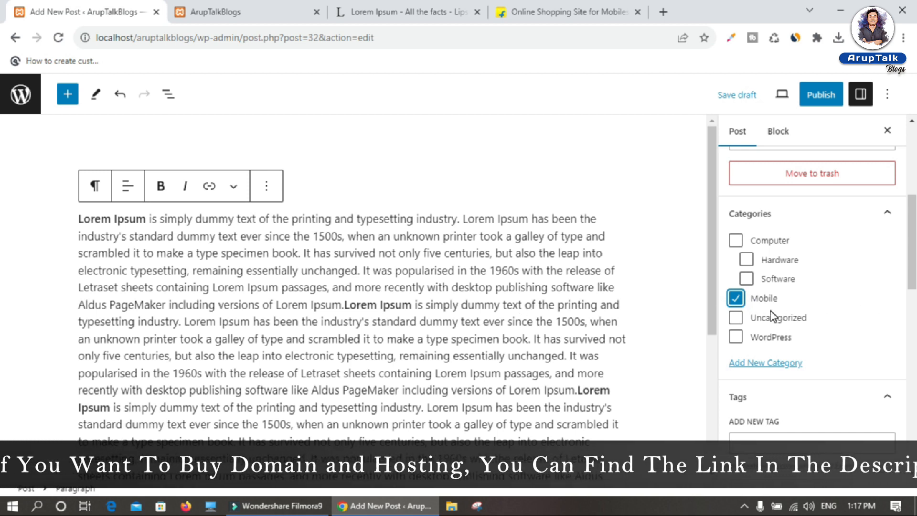
pyautogui.click(822, 95)
pyautogui.click(782, 98)
# Reload the site's front page and examine the categories shown under each post and in the Categories widget
pyautogui.click(266, 15)
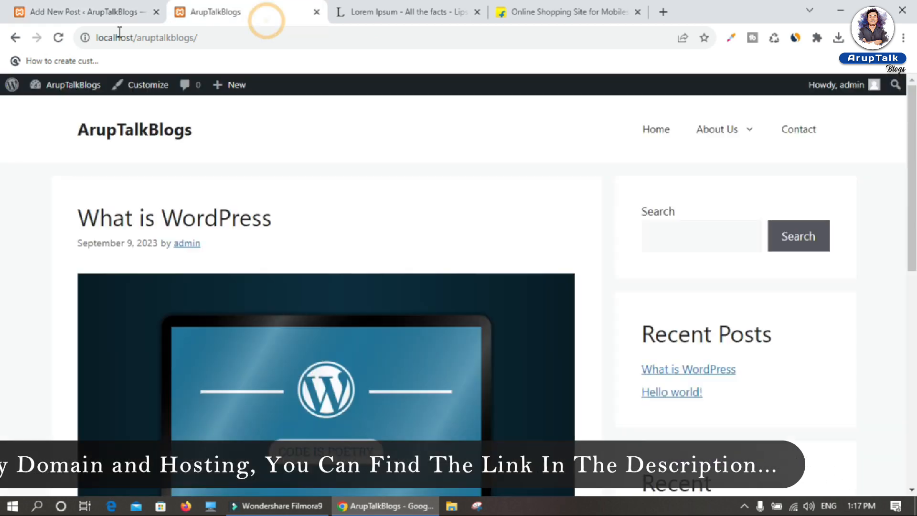
pyautogui.click(59, 38)
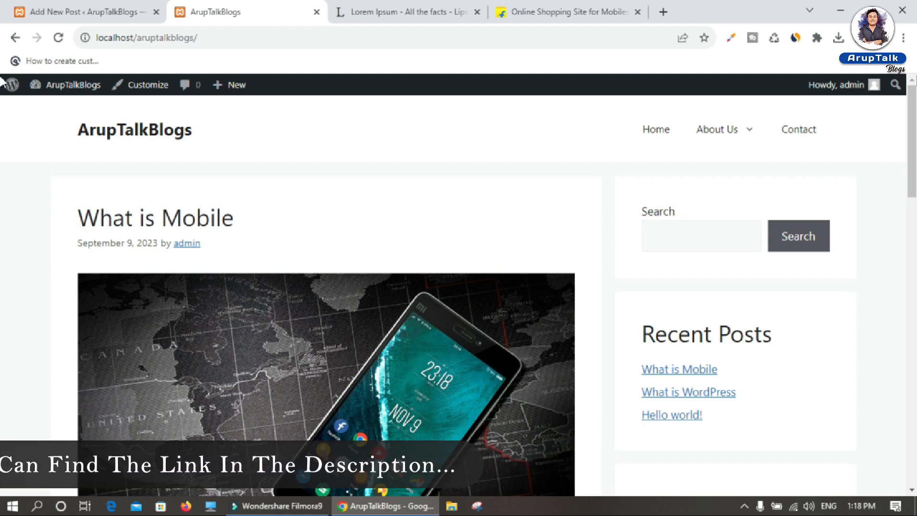
pyautogui.scroll(-7, 2, 196)
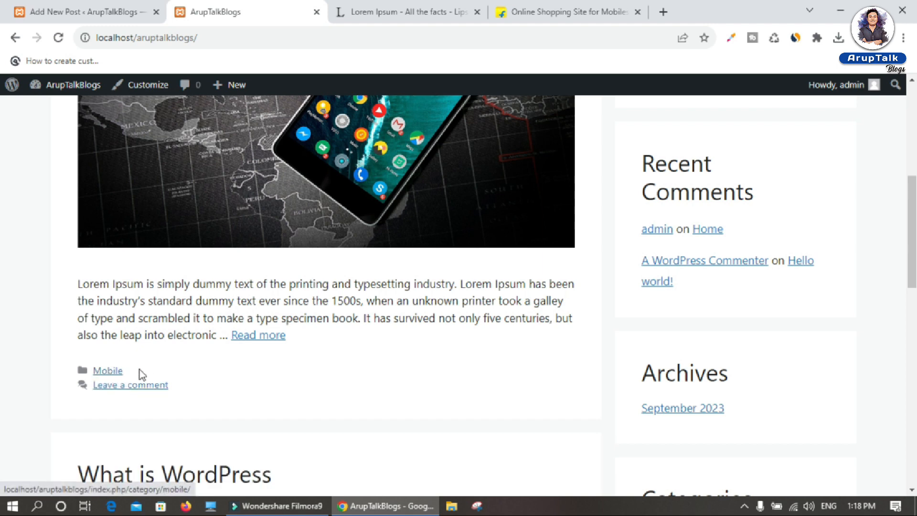
pyautogui.scroll(-3, 3, 229)
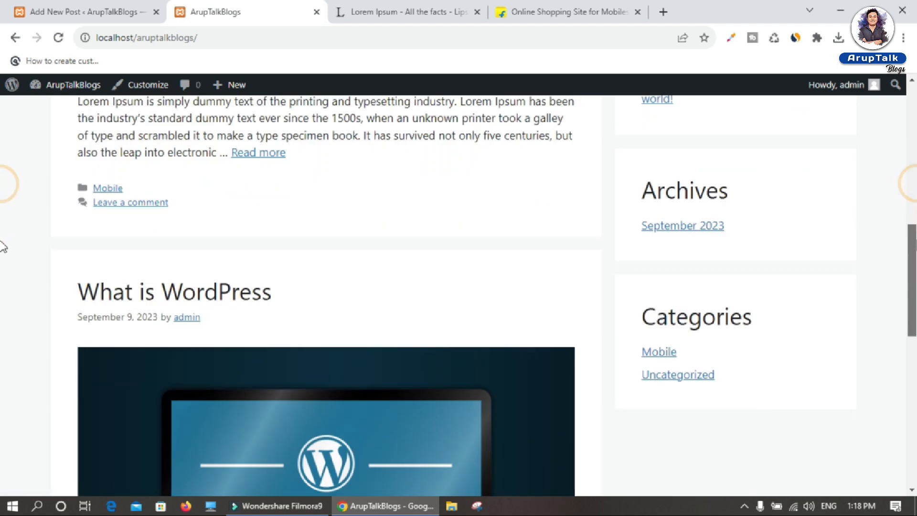
pyautogui.scroll(-3, 2, 247)
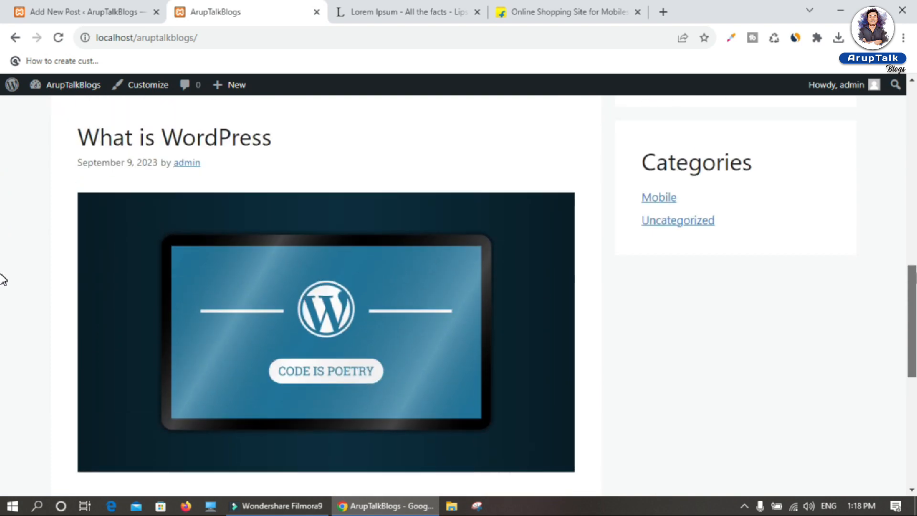
pyautogui.scroll(-4, 2, 279)
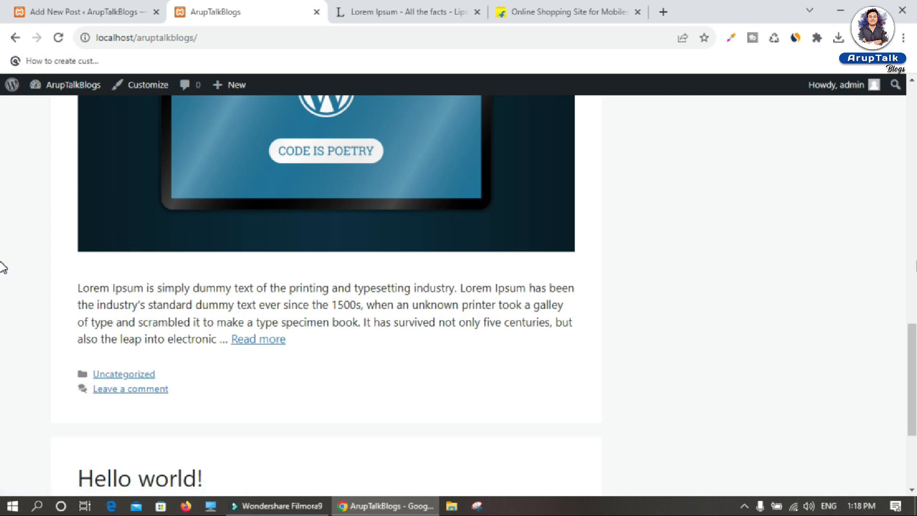
pyautogui.scroll(15, 2, 335)
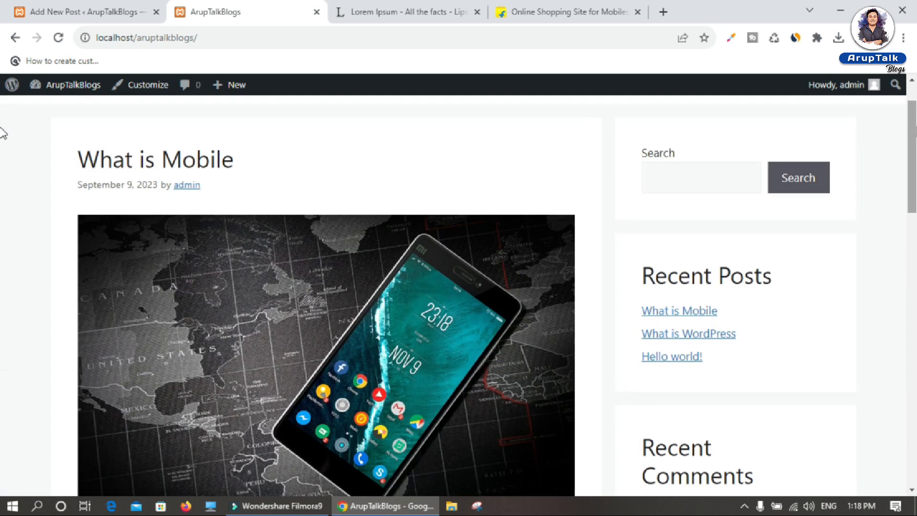
# Change the category of the "What is WordPress" post to WordPress using Quick Edit, clearing Uncategorized, and update it
pyautogui.click(71, 10)
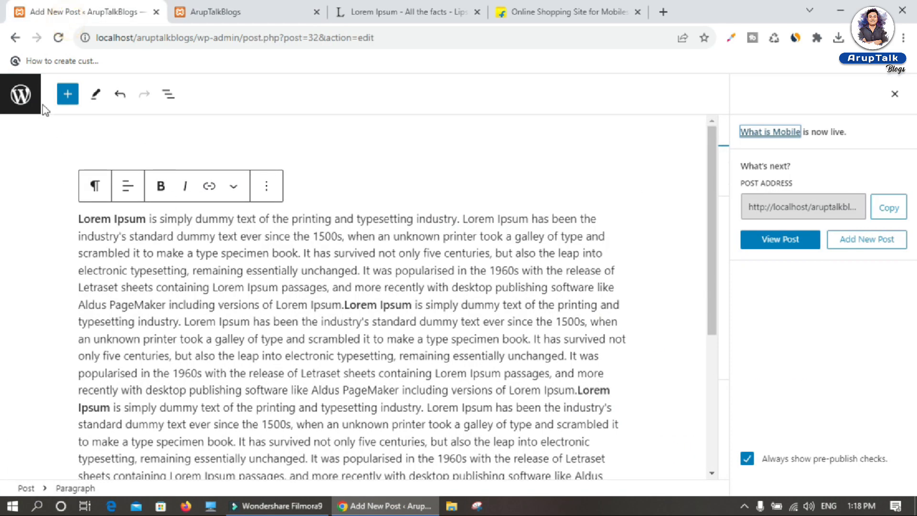
pyautogui.click(26, 98)
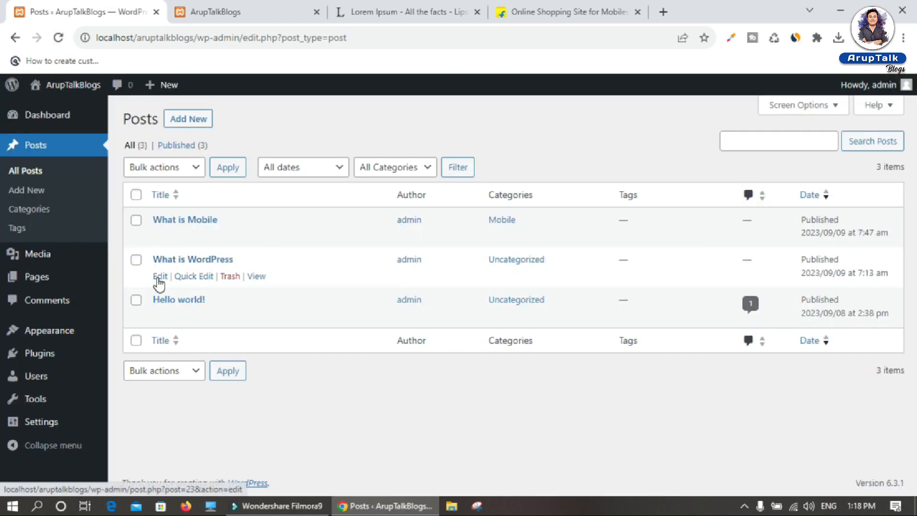
pyautogui.click(188, 278)
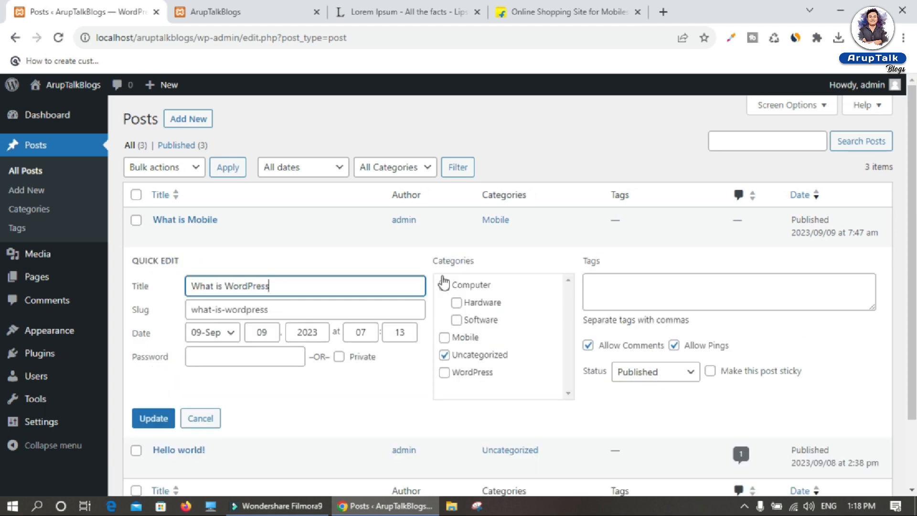
pyautogui.click(444, 355)
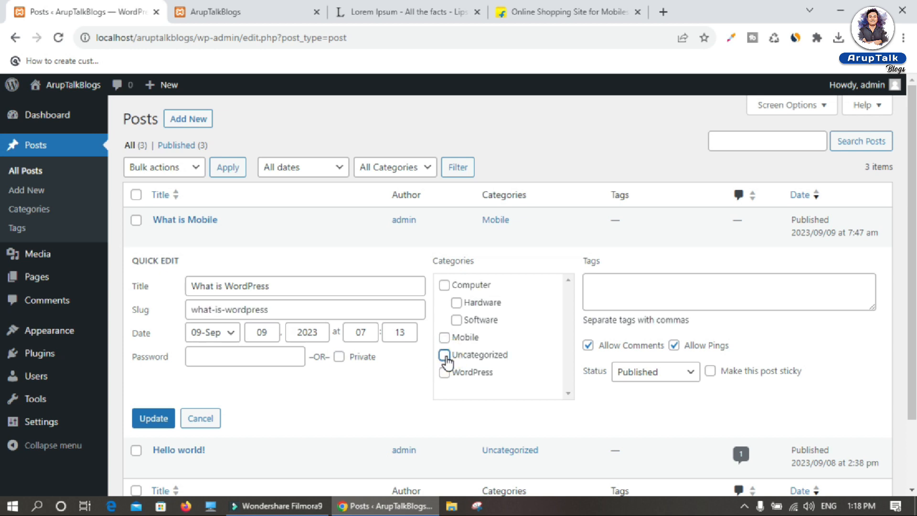
pyautogui.click(445, 373)
pyautogui.click(153, 422)
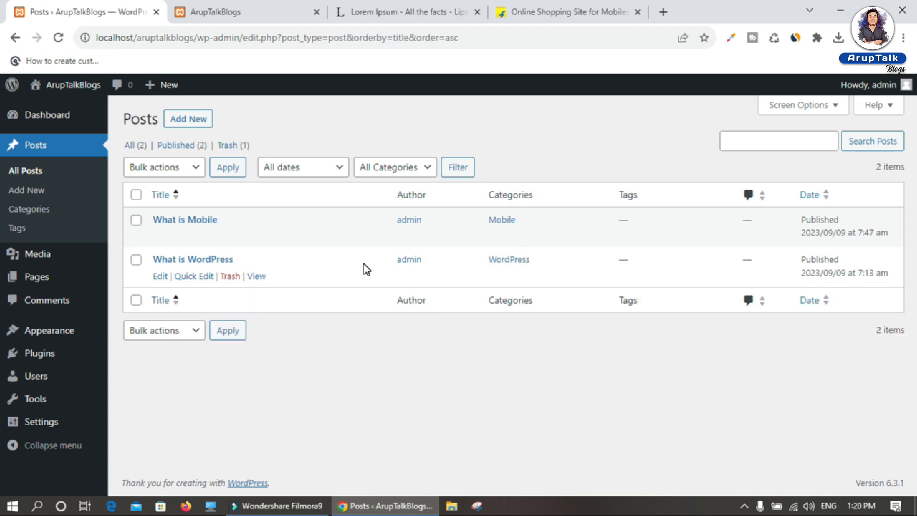
# Create a new post titled "What is Computer"
pyautogui.click(189, 122)
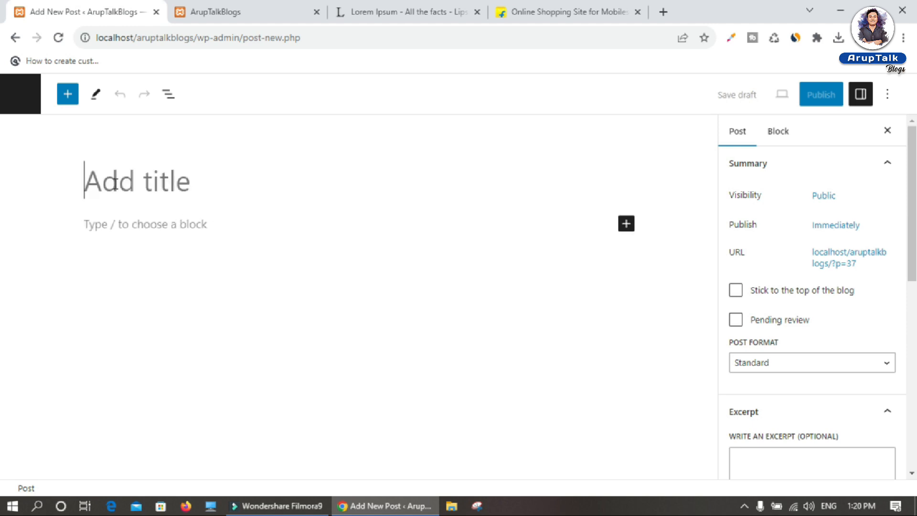
pyautogui.write('W')
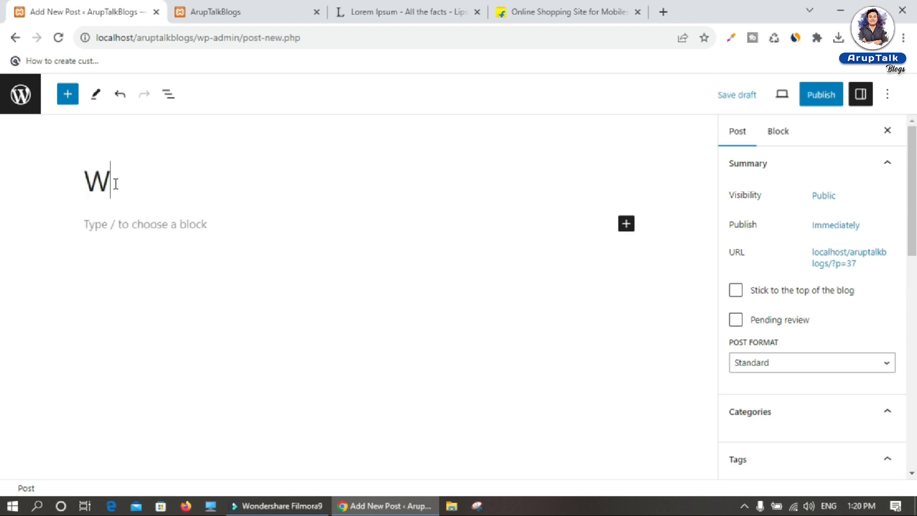
pyautogui.write('hat is Computer')
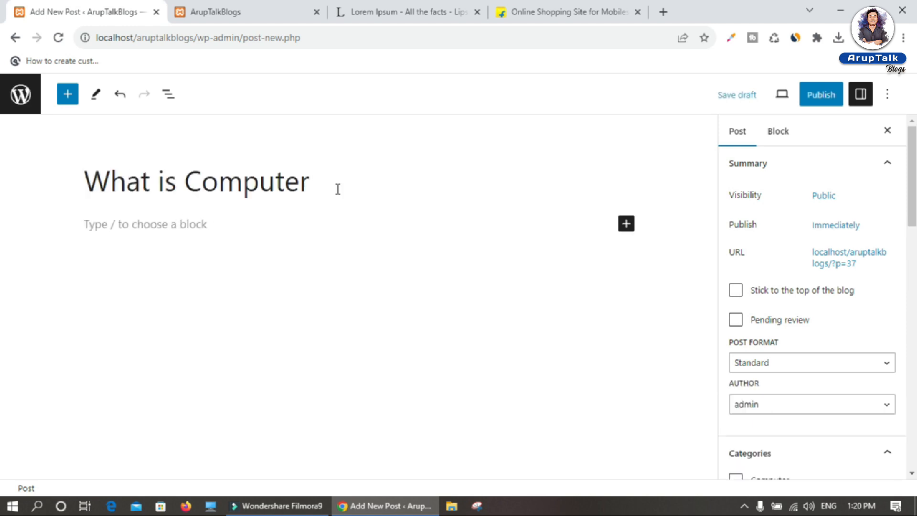
# Fill the "What is Computer" post body with the copied Lorem Ipsum paragraph, pasted three times
pyautogui.click(165, 229)
pyautogui.hotkey('ctrl', 'v')
pyautogui.hotkey('ctrl', 'v')
pyautogui.hotkey('ctrl', 'v')
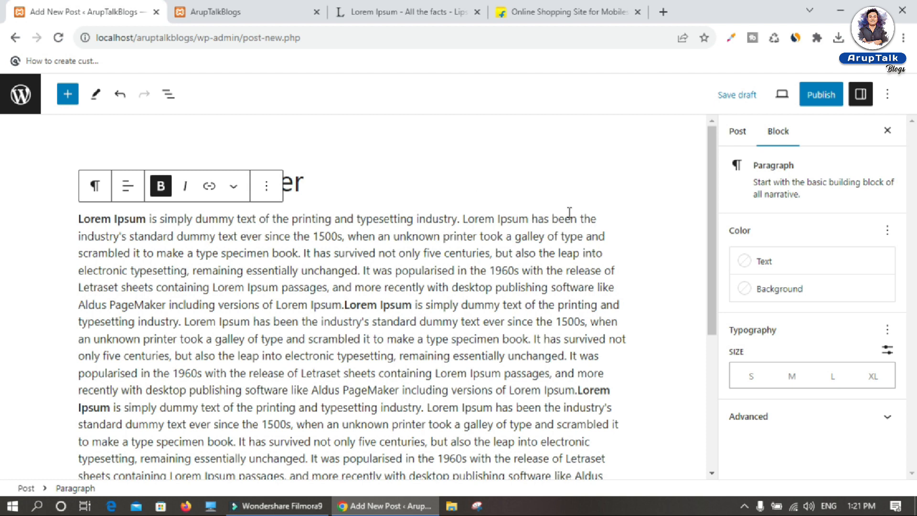
# Assign the "What is Computer" post to the Computer category in the post settings
pyautogui.click(737, 132)
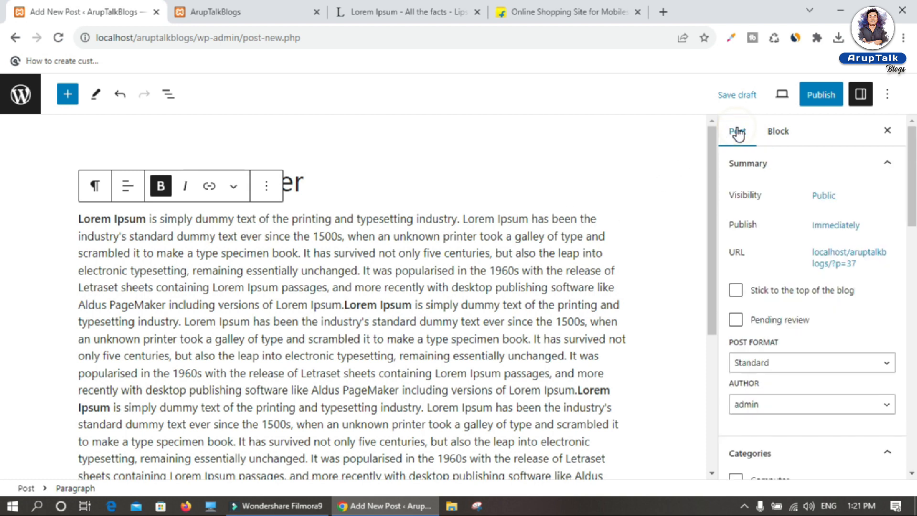
pyautogui.scroll(-5, 812, 287)
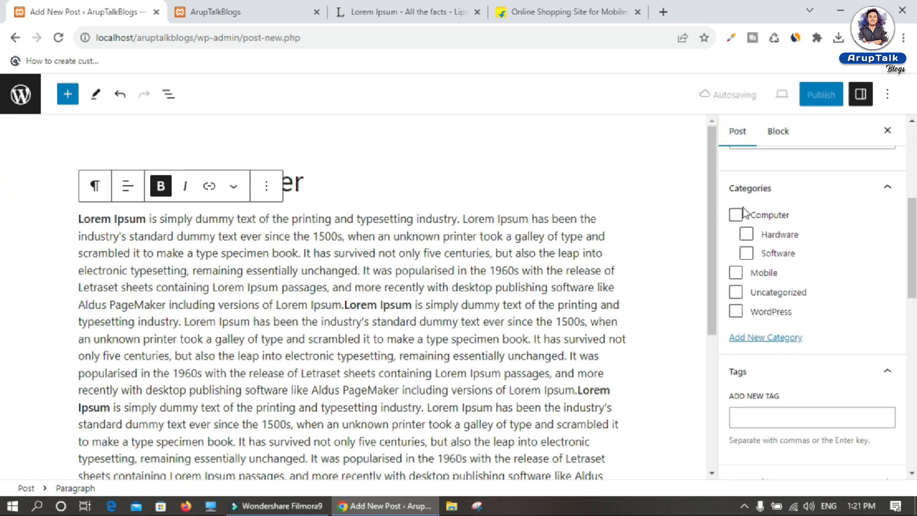
pyautogui.click(737, 221)
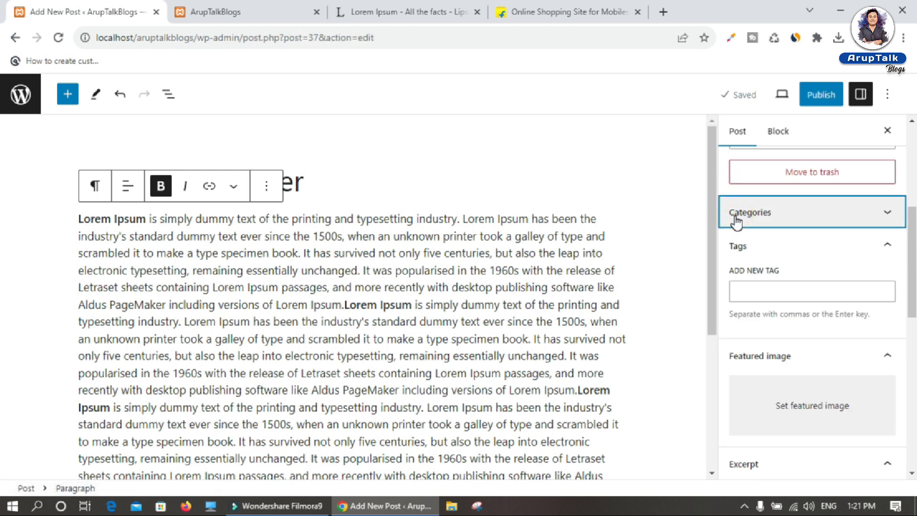
pyautogui.click(737, 219)
pyautogui.click(736, 242)
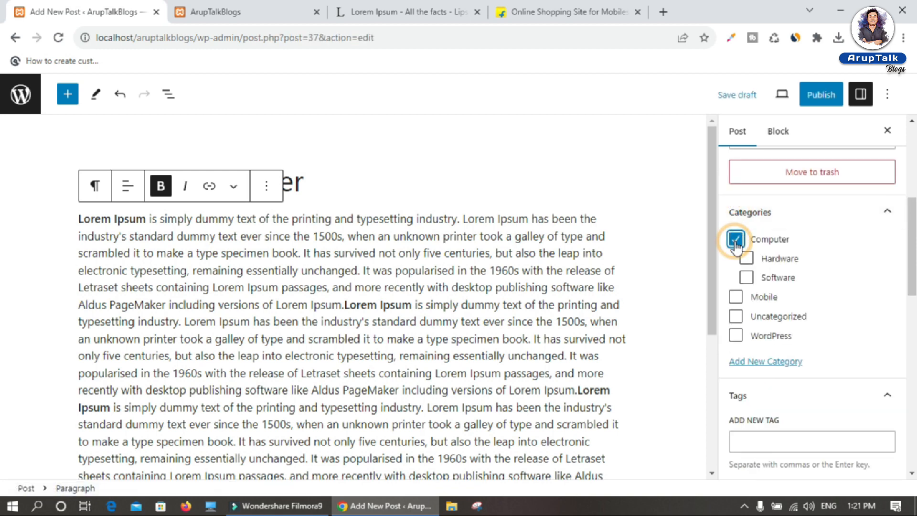
# Upload compter.jpg as the featured image of the "What is Computer" post and publish the post
pyautogui.moveTo(914, 232); pyautogui.dragTo(914, 305)
pyautogui.click(819, 274)
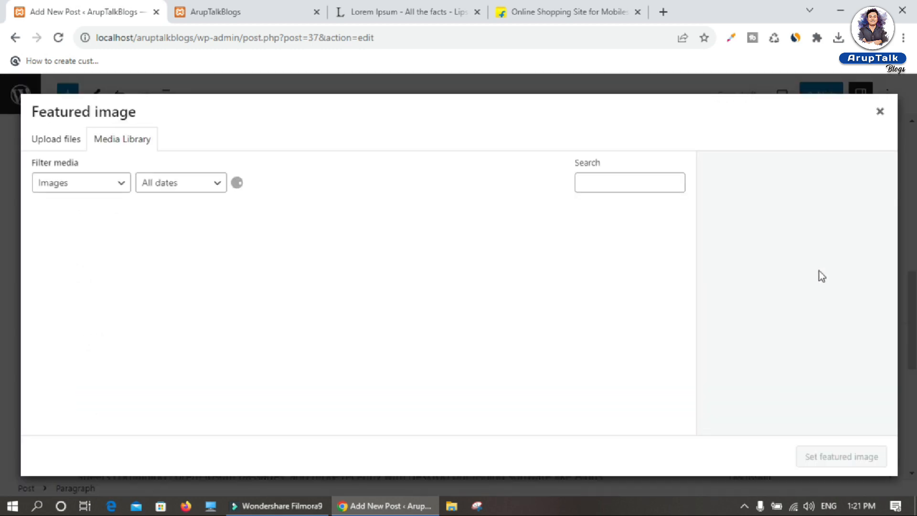
pyautogui.click(41, 132)
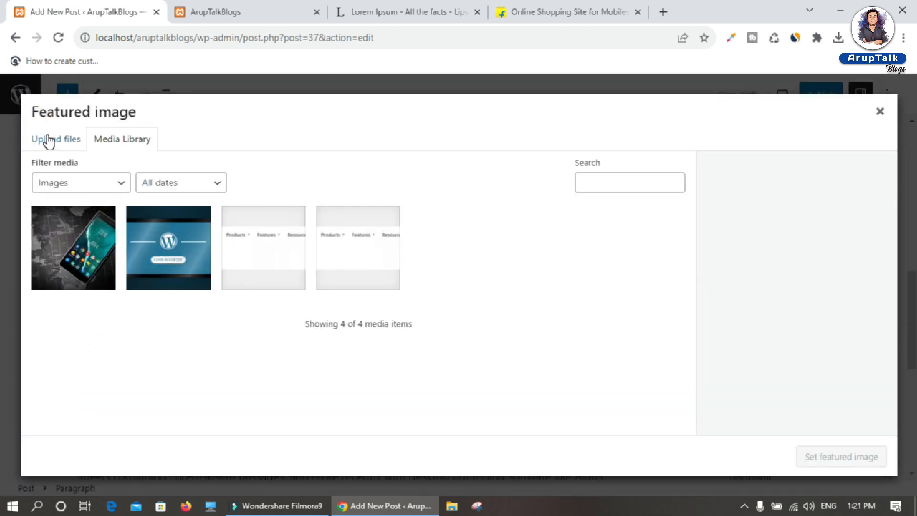
pyautogui.click(422, 304)
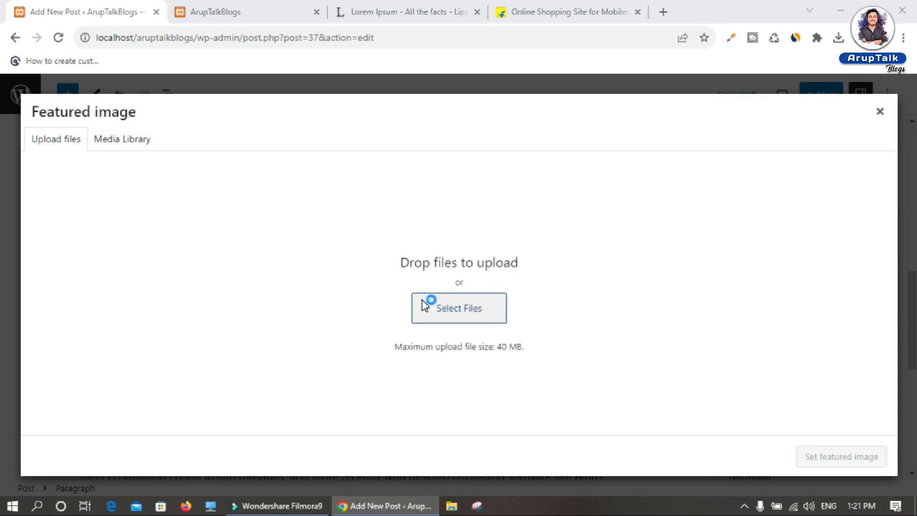
pyautogui.doubleClick(422, 308)
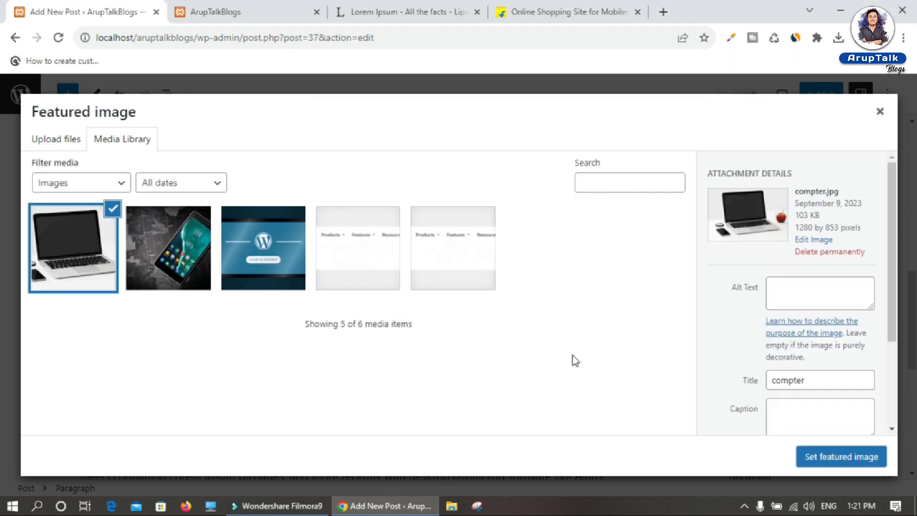
pyautogui.click(841, 457)
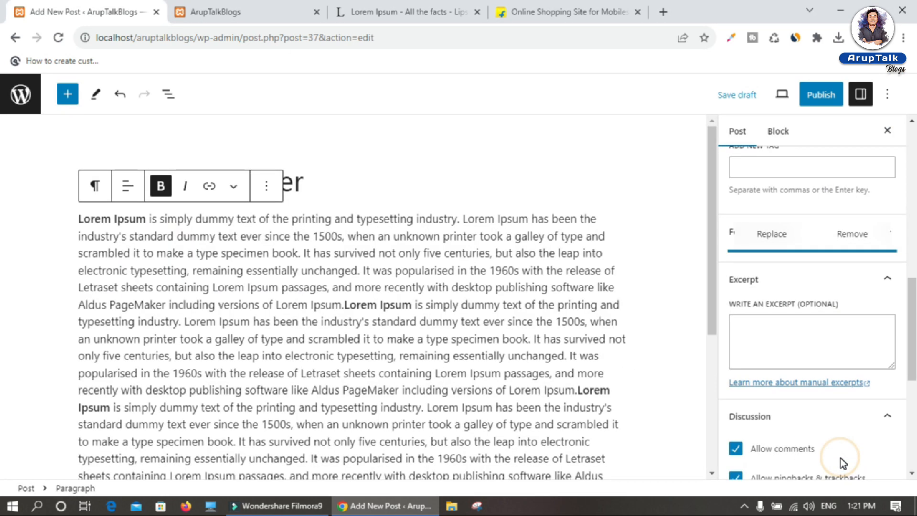
pyautogui.click(821, 94)
pyautogui.click(785, 95)
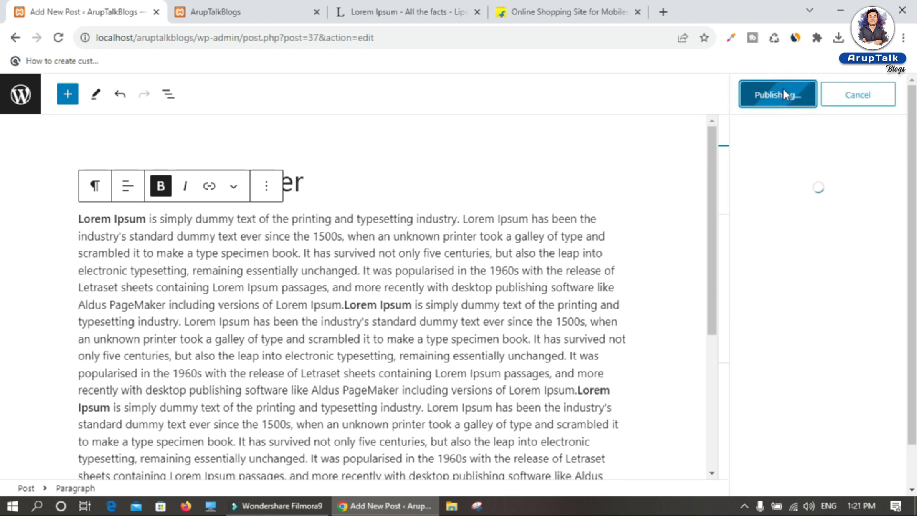
# Reload the site's front page and examine the category under the "What is Computer" post and the Categories widget
pyautogui.click(245, 11)
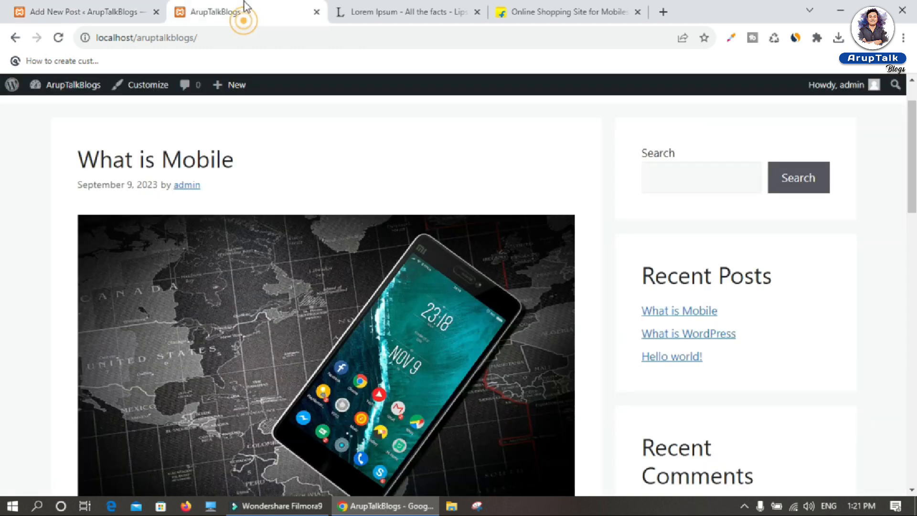
pyautogui.click(56, 27)
pyautogui.click(57, 47)
pyautogui.click(57, 48)
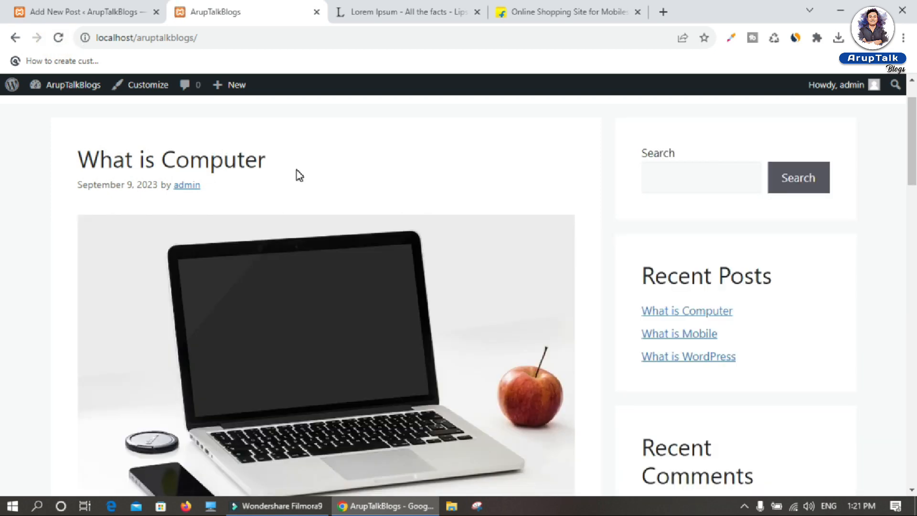
pyautogui.scroll(-6, 285, 296)
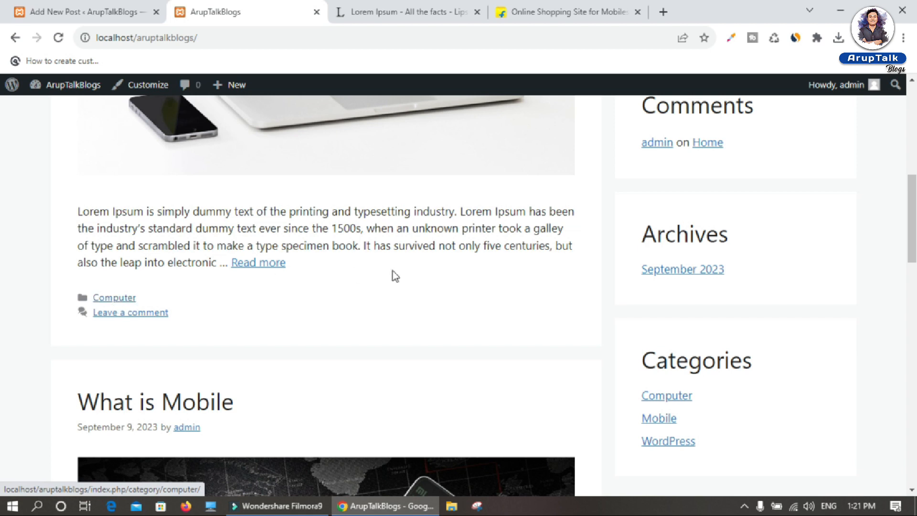
pyautogui.scroll(-1, 490, 215)
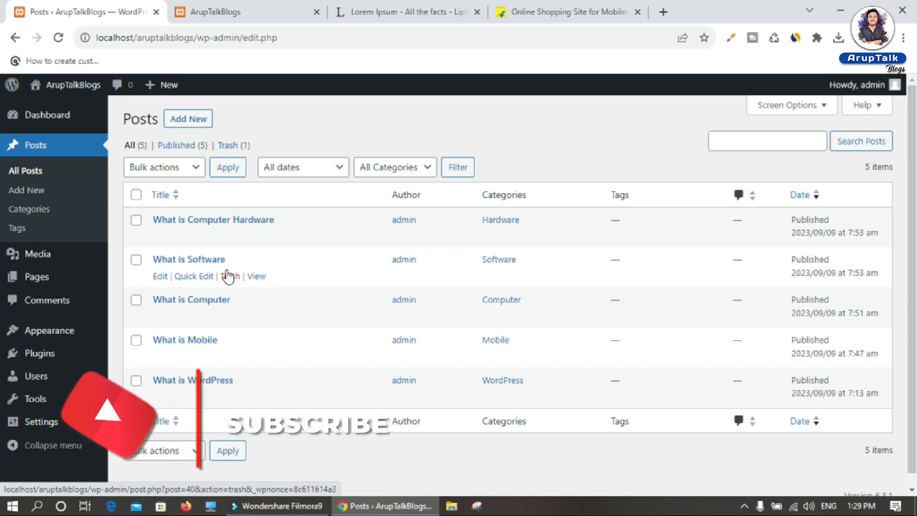
# Create a new page titled "Blogs" and publish it
pyautogui.moveTo(45, 282)
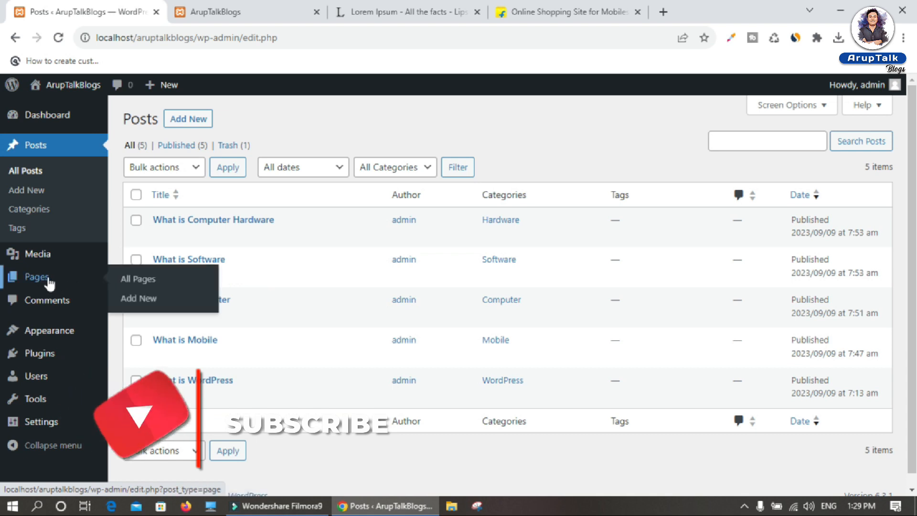
pyautogui.click(149, 299)
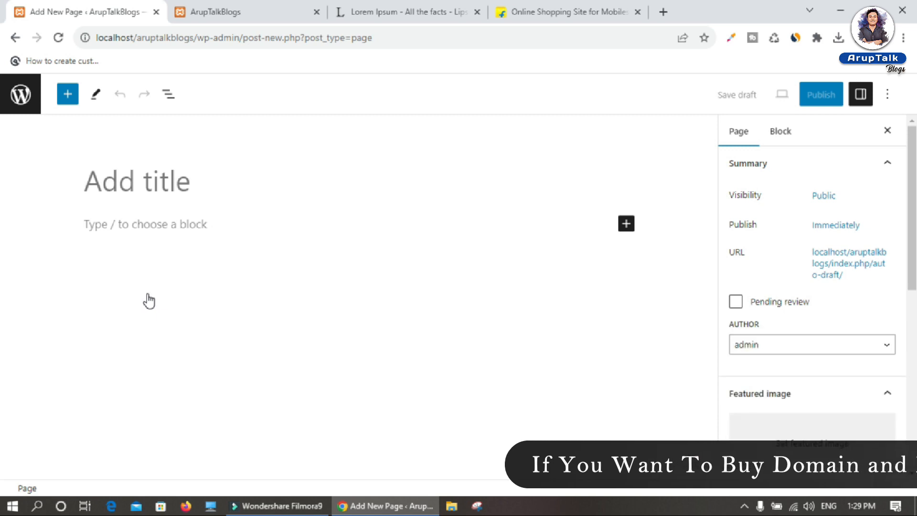
pyautogui.write('Blogs')
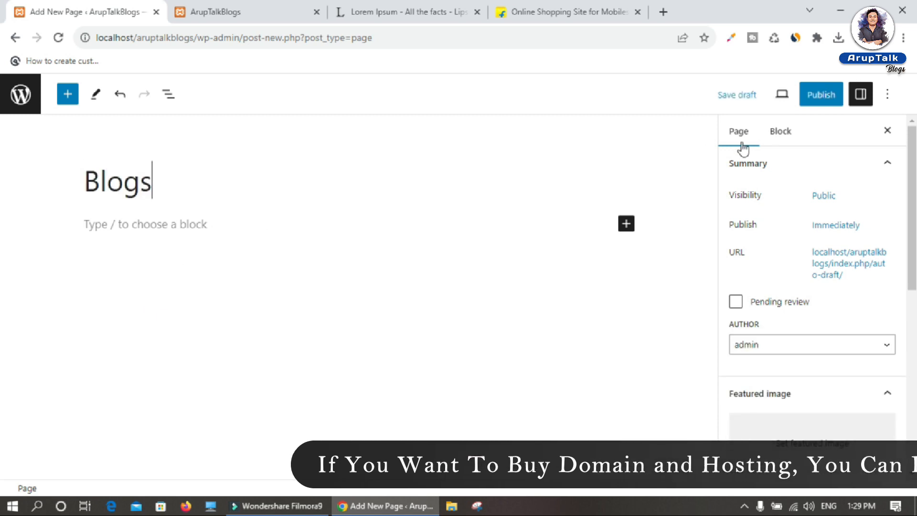
pyautogui.click(823, 97)
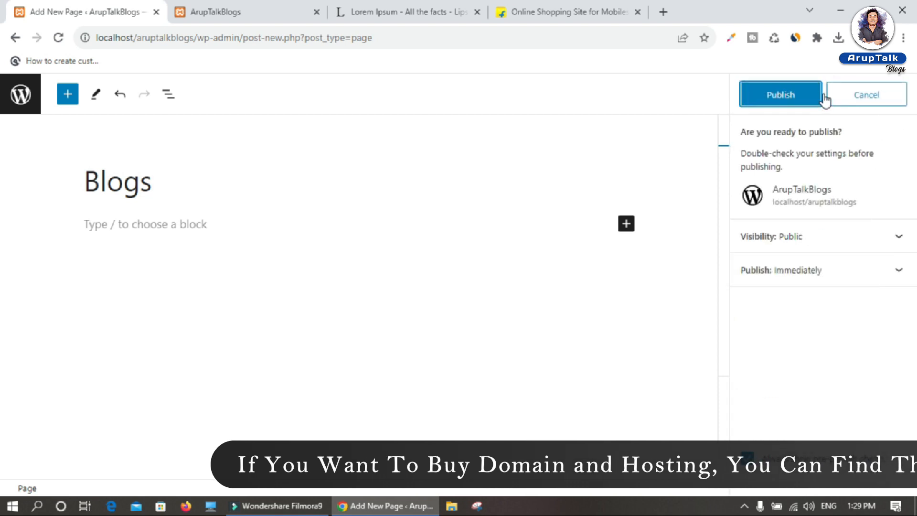
pyautogui.click(794, 96)
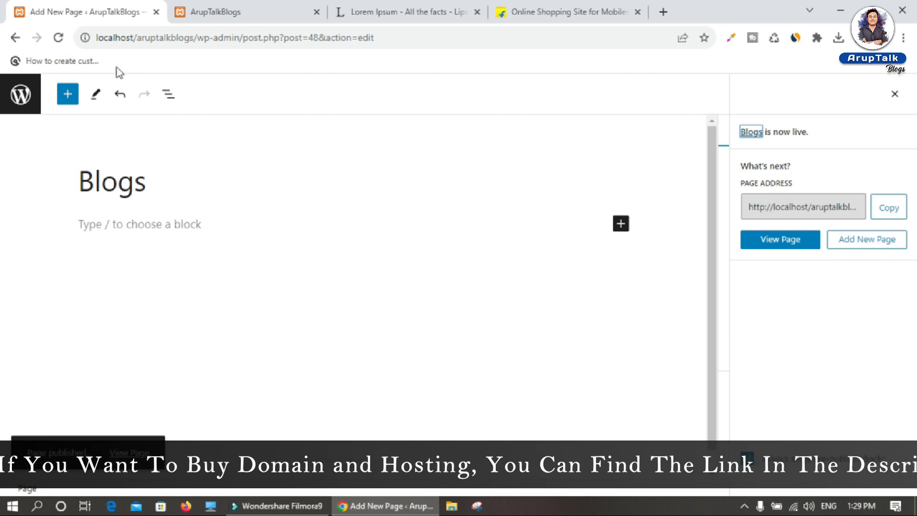
# Add the Computer, Software, Hardware, WordPress and Mobile categories as items to the site's Main Menu
pyautogui.click(19, 95)
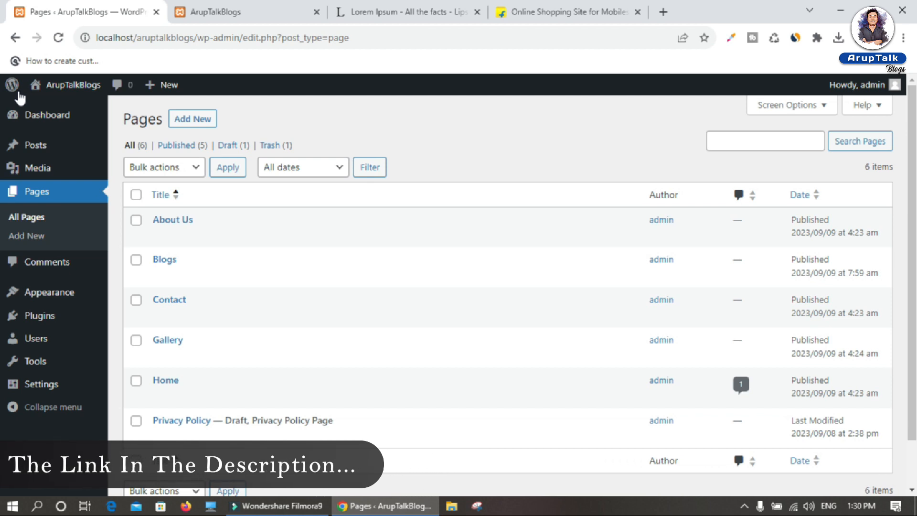
pyautogui.moveTo(60, 300)
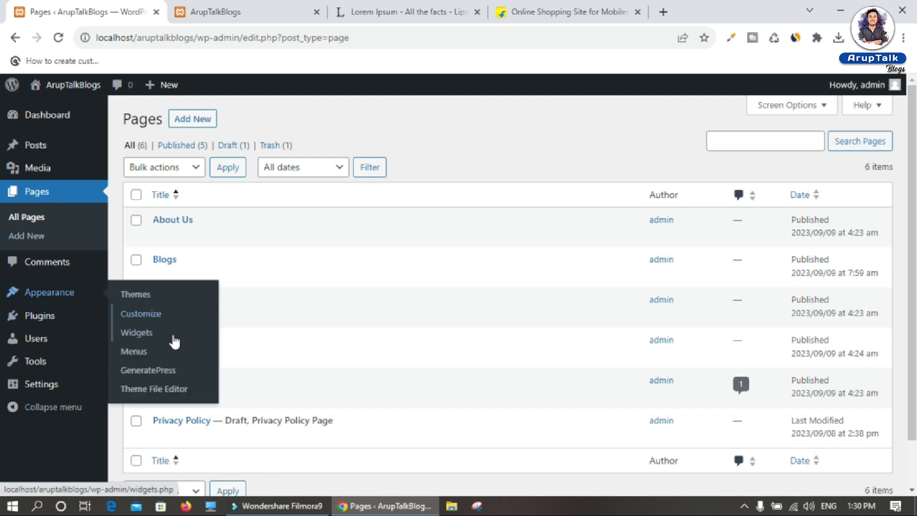
pyautogui.click(141, 352)
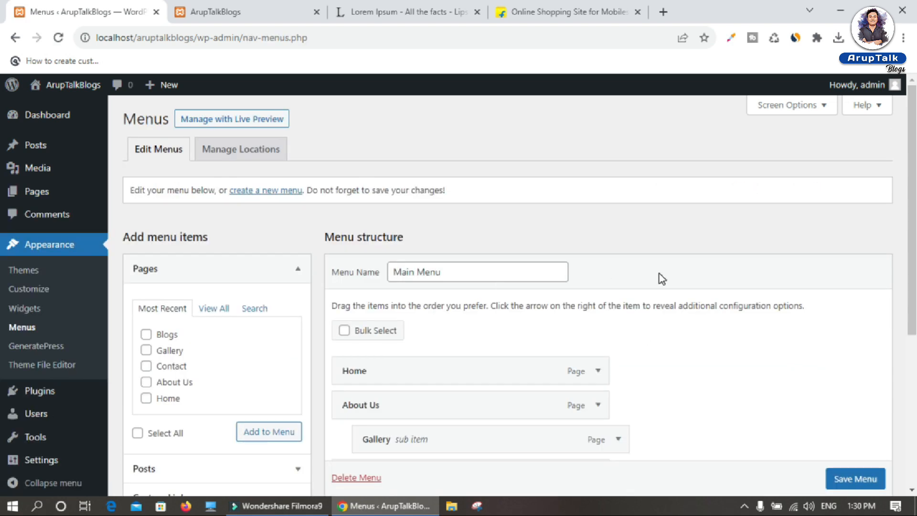
pyautogui.scroll(-3, 477, 286)
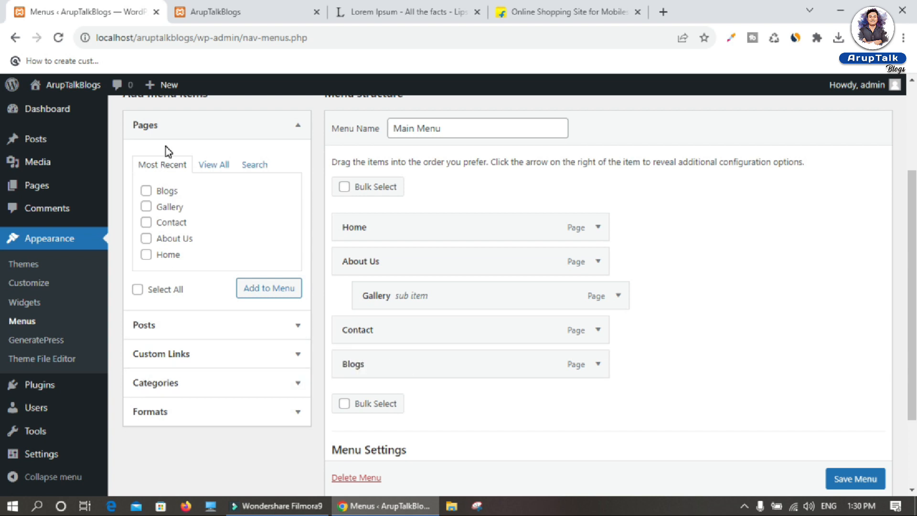
pyautogui.click(297, 128)
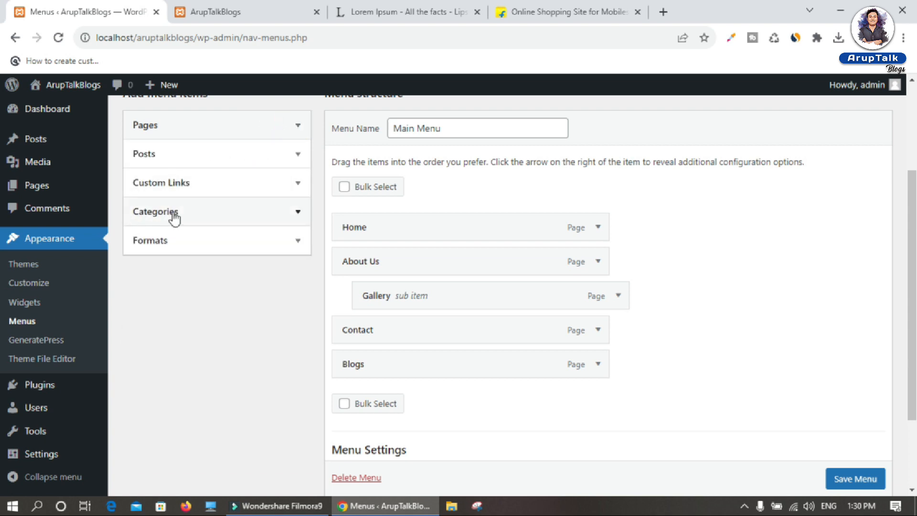
pyautogui.click(197, 215)
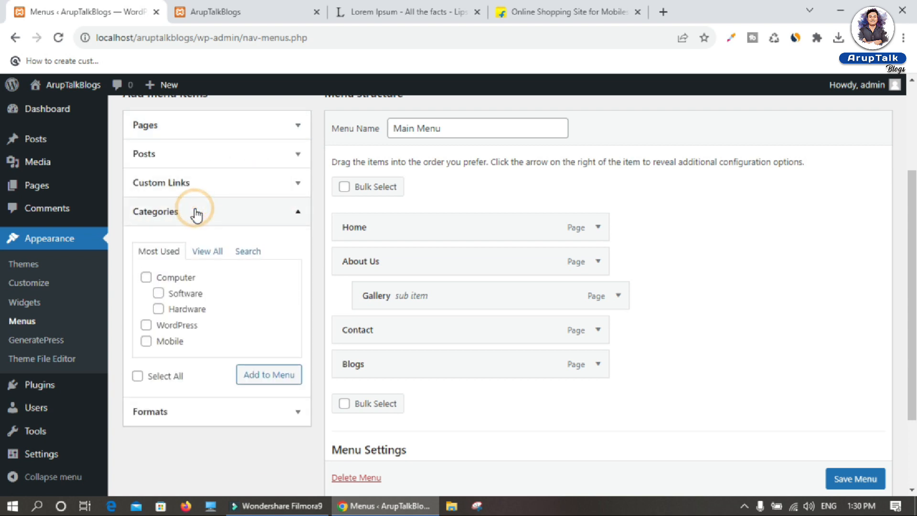
pyautogui.click(146, 277)
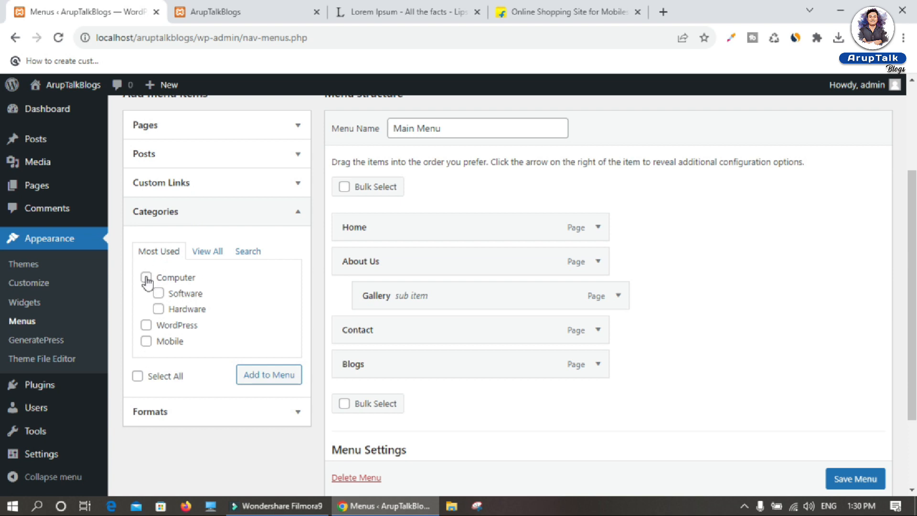
pyautogui.click(158, 292)
pyautogui.click(158, 308)
pyautogui.click(146, 325)
pyautogui.click(146, 341)
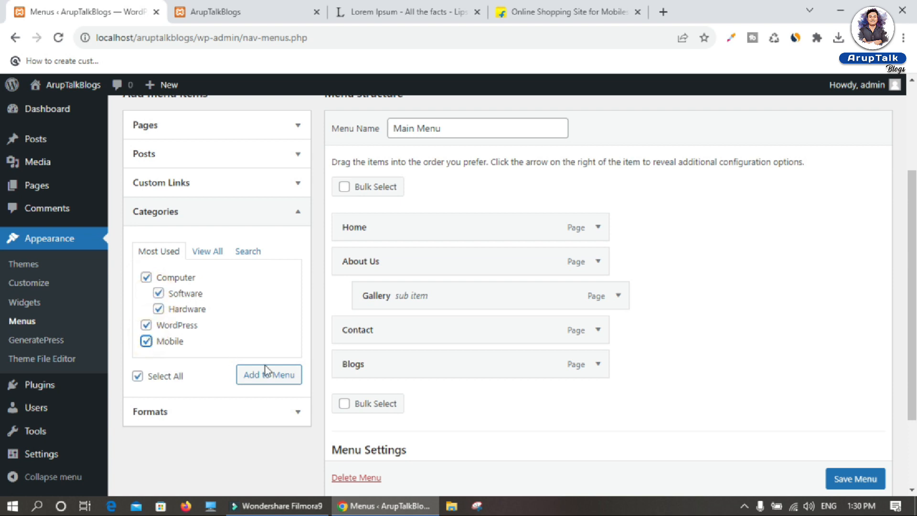
pyautogui.click(277, 379)
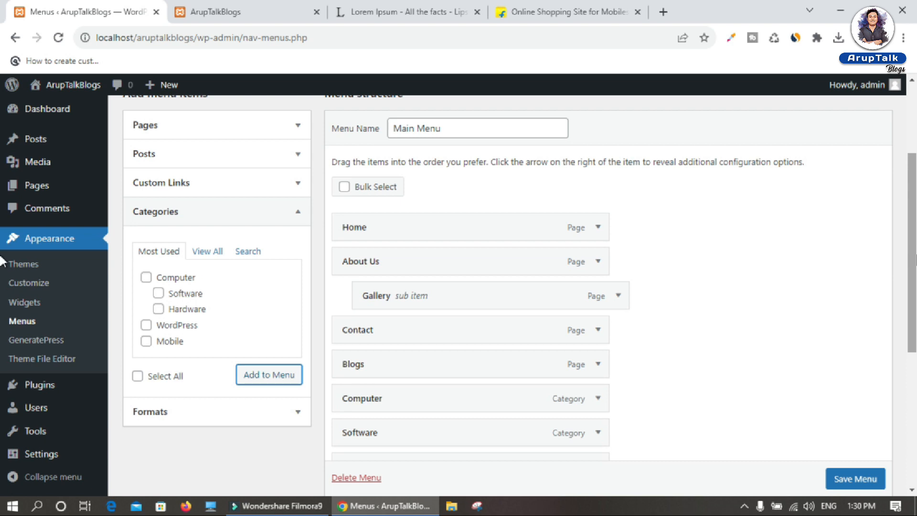
# Nest Computer, WordPress and Mobile under Blogs, with Software and Hardware as sub items of Computer, and save the menu
pyautogui.scroll(-3, 915, 260)
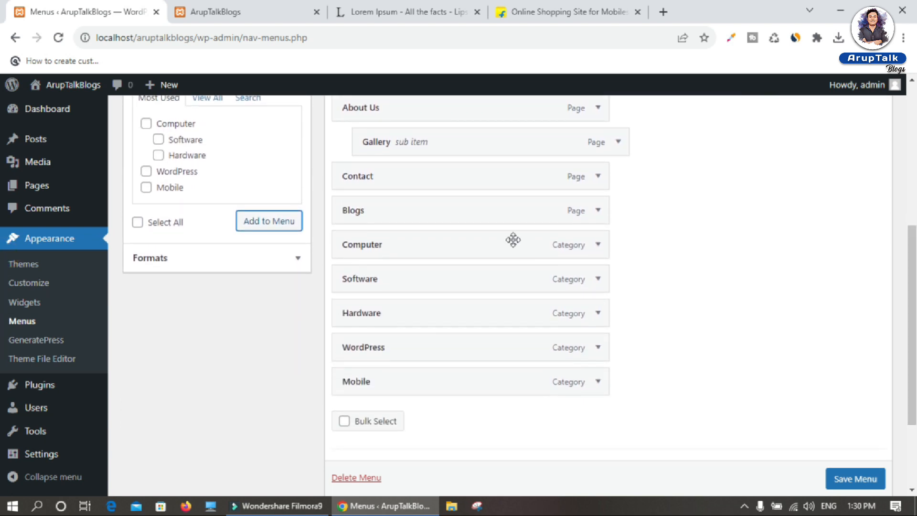
pyautogui.click(362, 246)
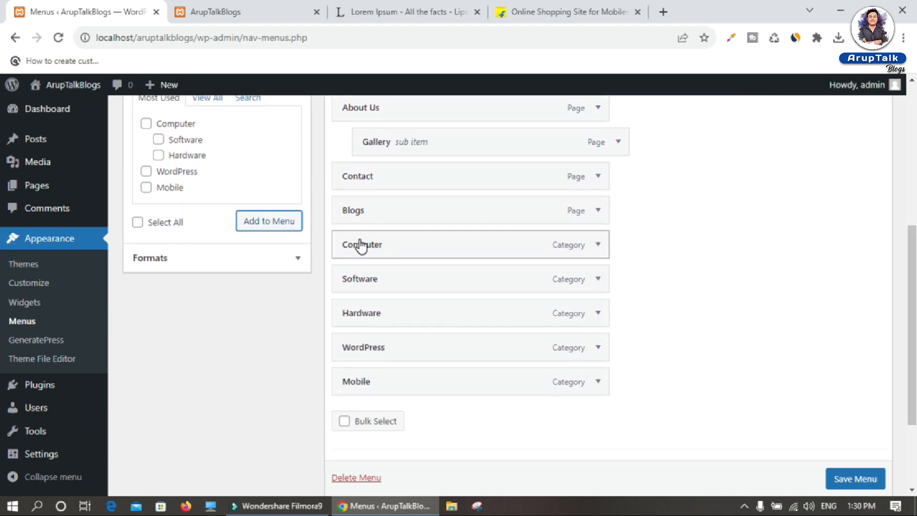
pyautogui.moveTo(362, 247); pyautogui.dragTo(432, 247)
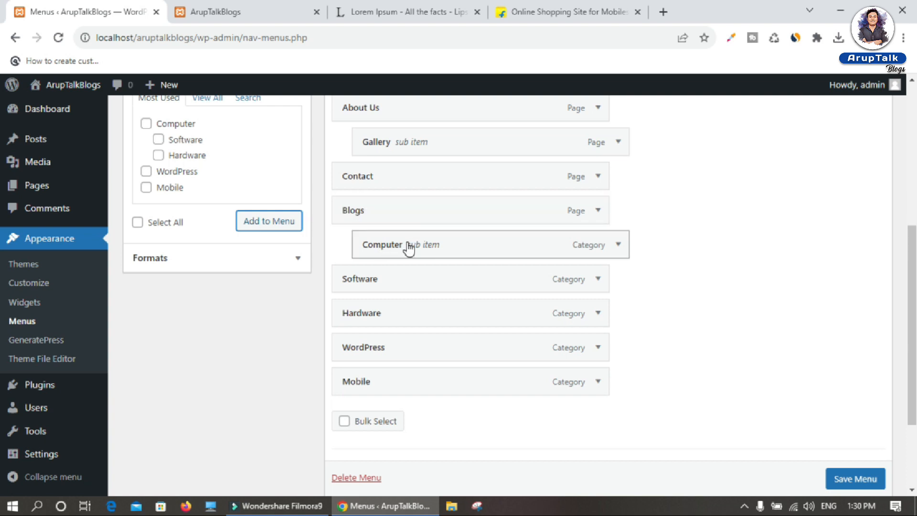
pyautogui.moveTo(368, 281); pyautogui.dragTo(427, 283)
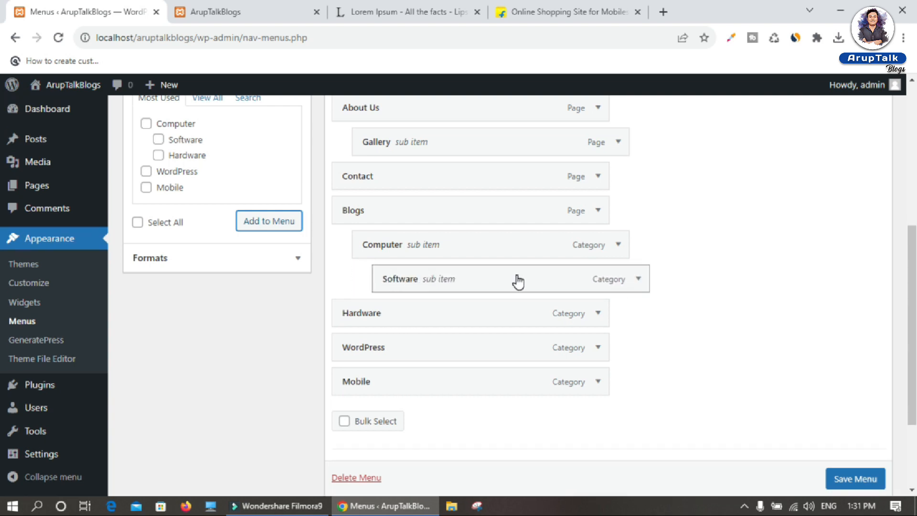
pyautogui.moveTo(403, 317); pyautogui.dragTo(426, 320)
pyautogui.moveTo(364, 348); pyautogui.dragTo(393, 382)
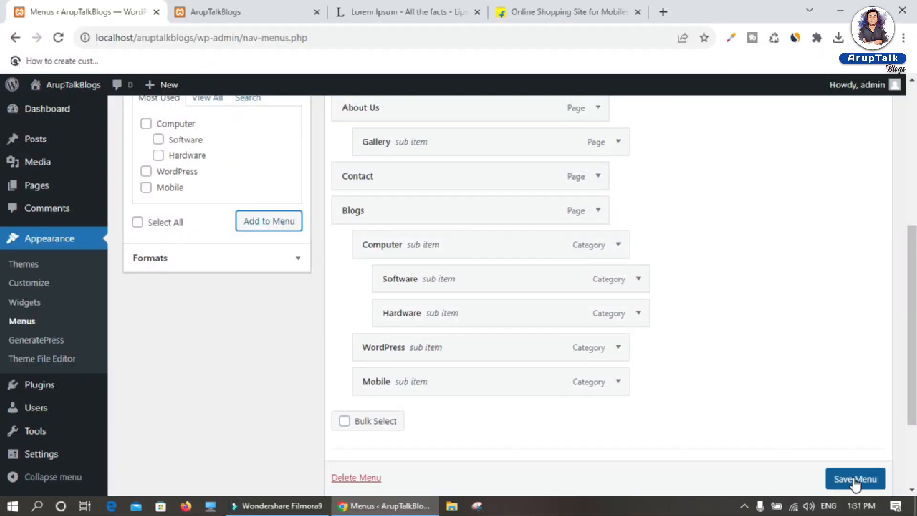
pyautogui.click(855, 480)
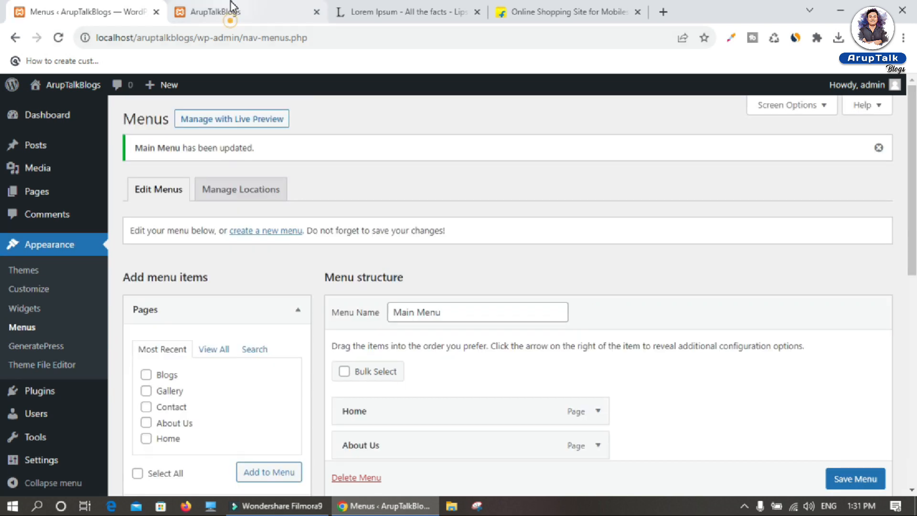
# Reload the site's front page and examine the Blogs menu with its Computer, WordPress and Mobile entries and the Computer submenu
pyautogui.click(229, 11)
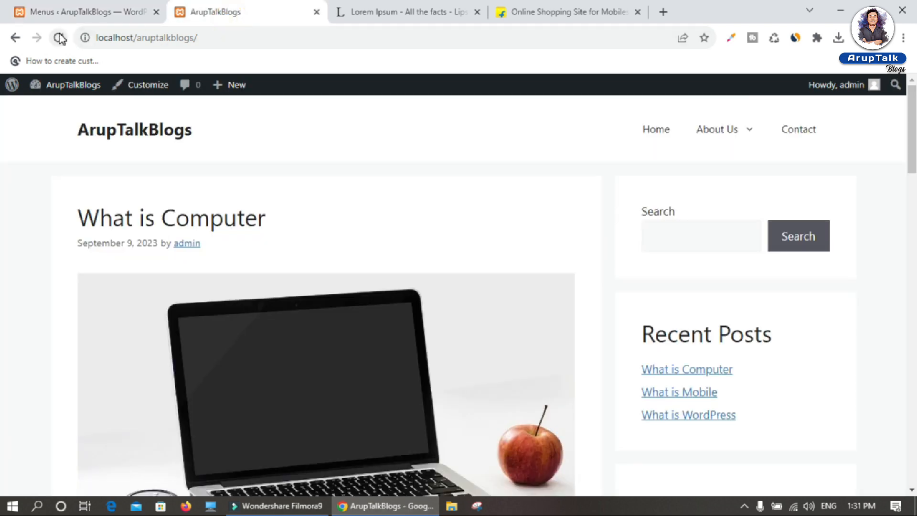
pyautogui.click(60, 38)
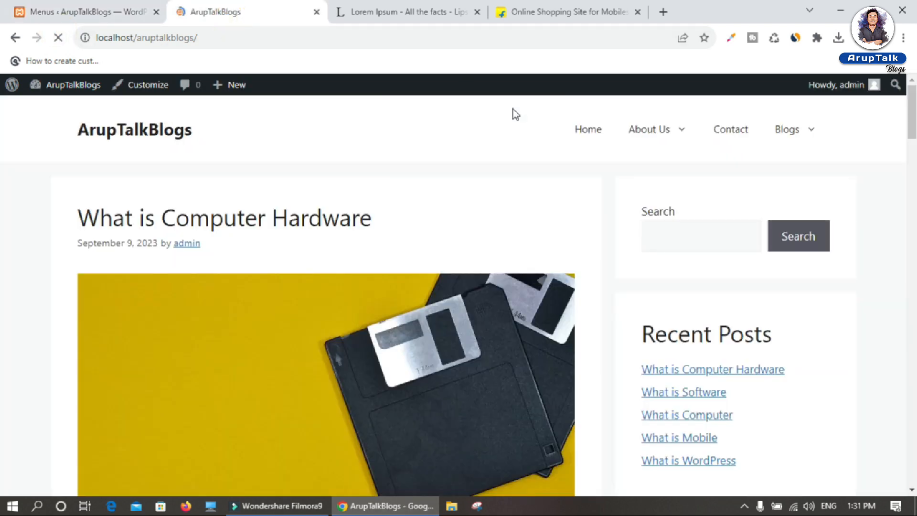
pyautogui.moveTo(792, 131)
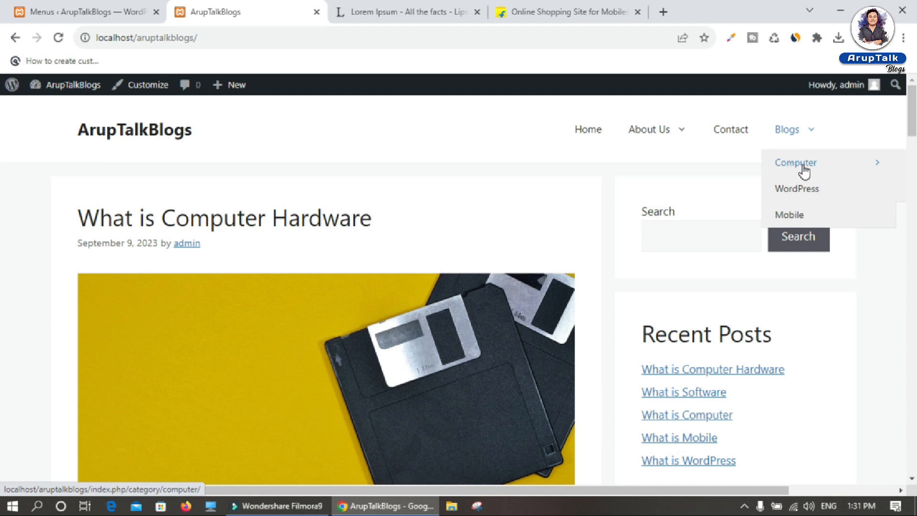
pyautogui.moveTo(805, 171)
pyautogui.hscroll(3, 804, 172)
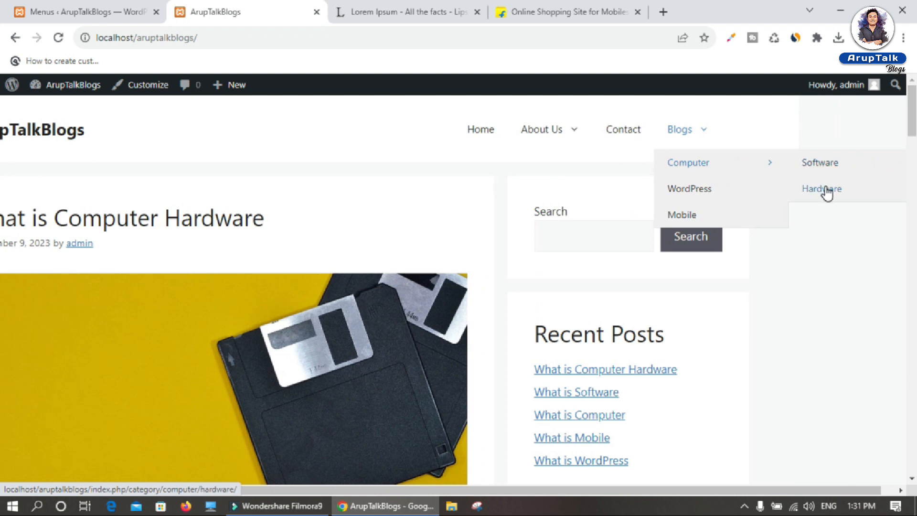
pyautogui.hscroll(-3, 764, 195)
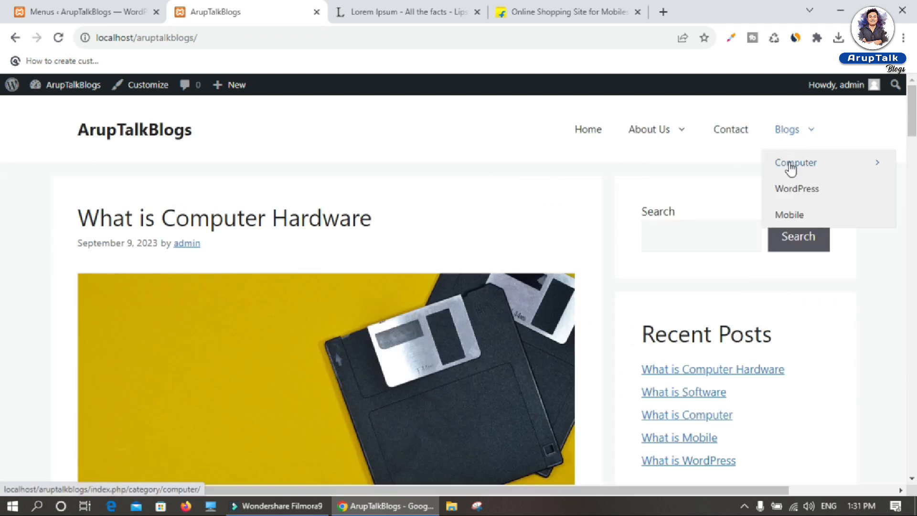
# Open the WordPress category from the site's Blogs menu and review the posts listed on its archive page
pyautogui.click(800, 190)
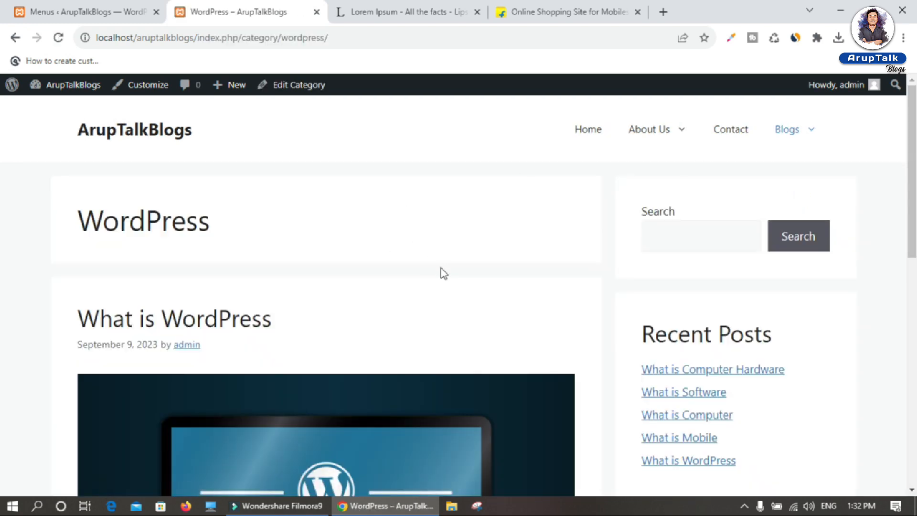
pyautogui.scroll(-8, 2, 327)
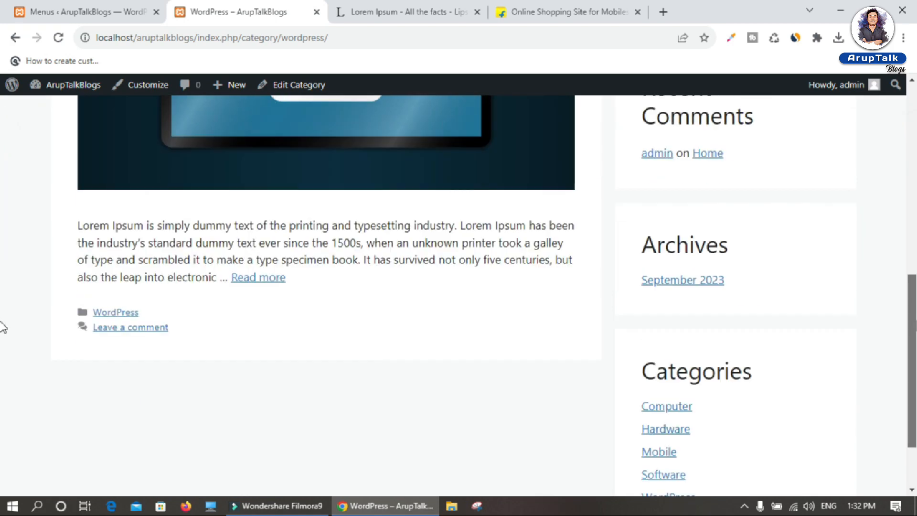
pyautogui.scroll(-2, 2, 459)
pyautogui.scroll(8, 4, 303)
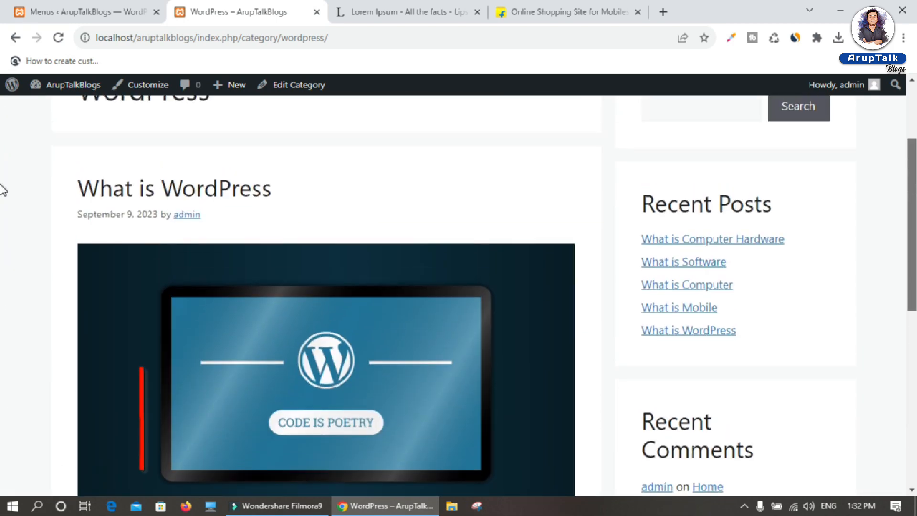
pyautogui.scroll(3, 2, 190)
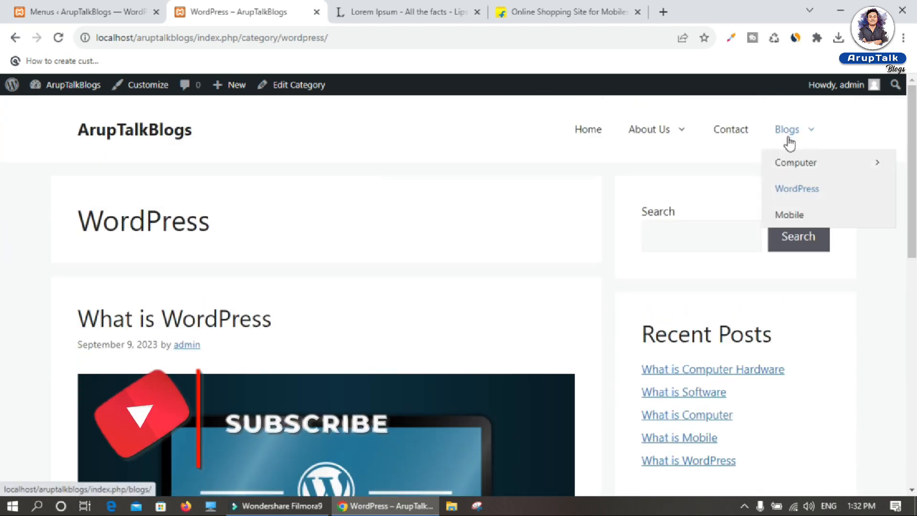
# Open the Mobile category under Blogs and look through the posts on its archive page
pyautogui.click(788, 219)
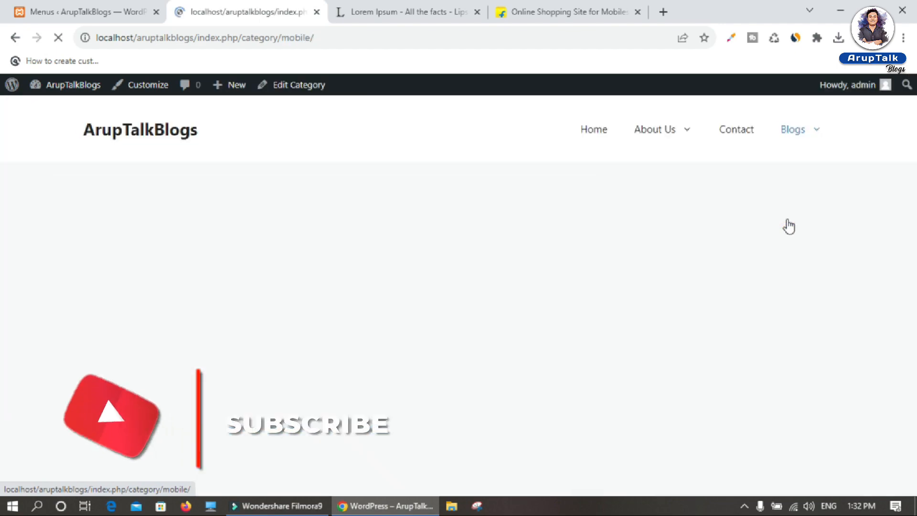
pyautogui.scroll(-3, 3, 195)
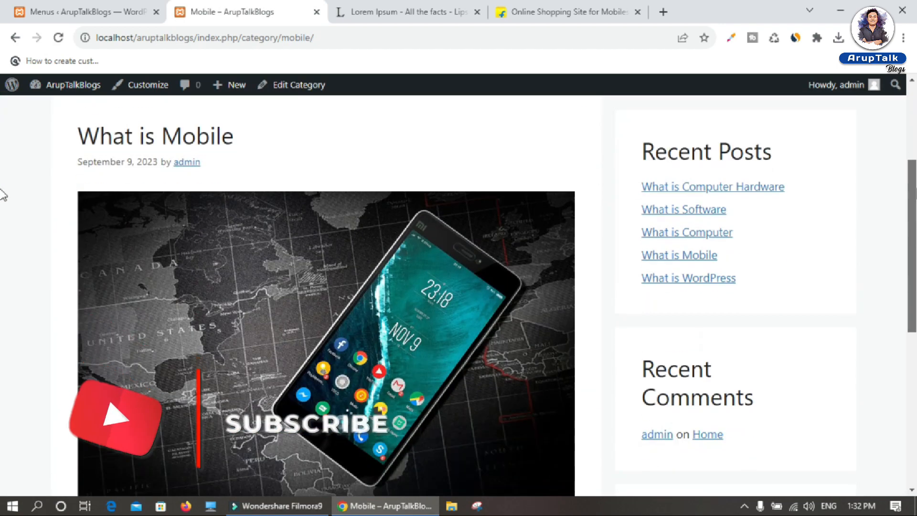
pyautogui.scroll(-6, 2, 195)
pyautogui.scroll(10, 4, 385)
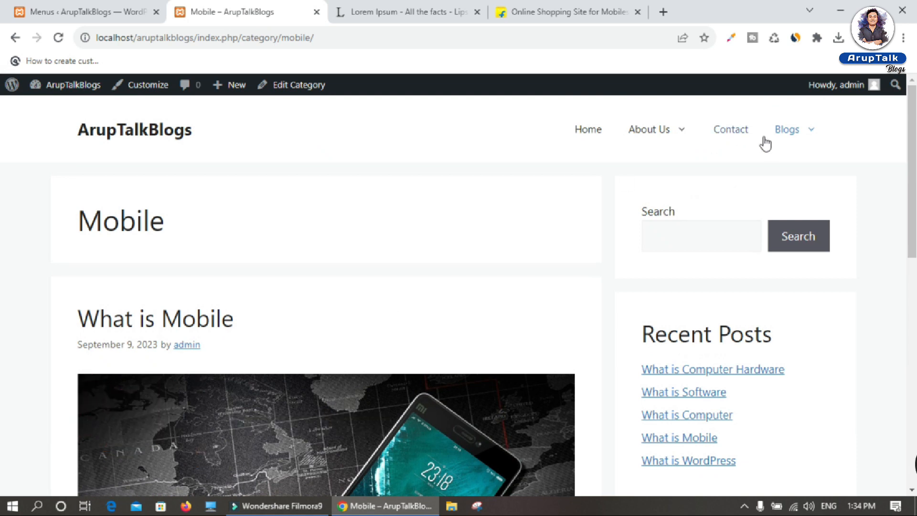
# Open the Computer category under Blogs and check which posts, including those of its subcategories, its archive page lists
pyautogui.moveTo(784, 137)
pyautogui.click(803, 165)
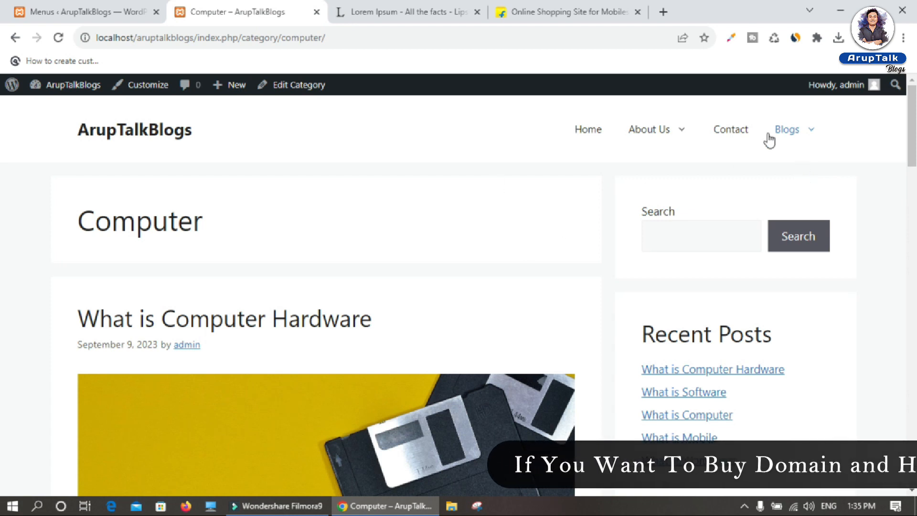
pyautogui.moveTo(769, 140)
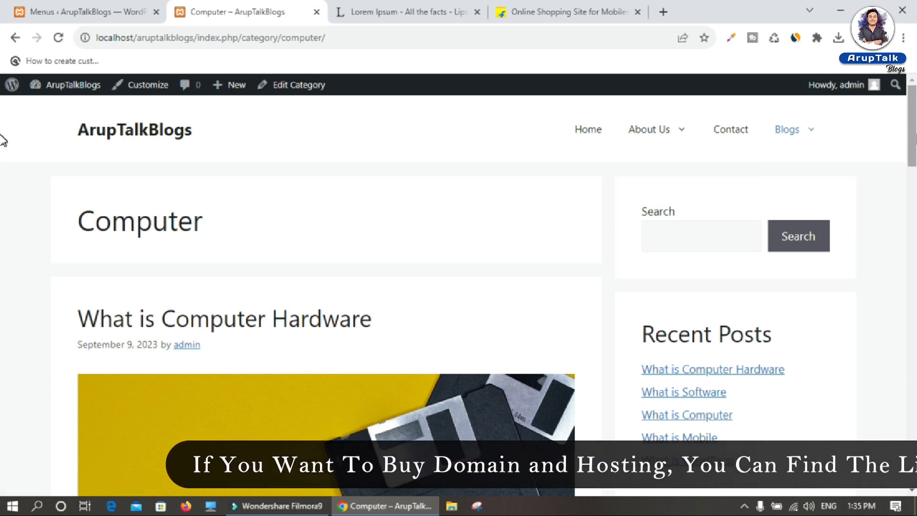
pyautogui.scroll(-3, 2, 157)
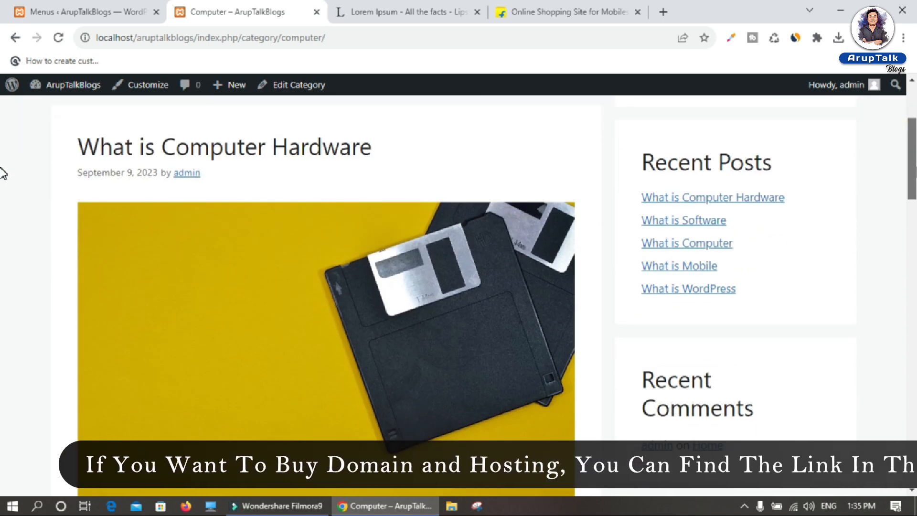
pyautogui.scroll(-9, 2, 215)
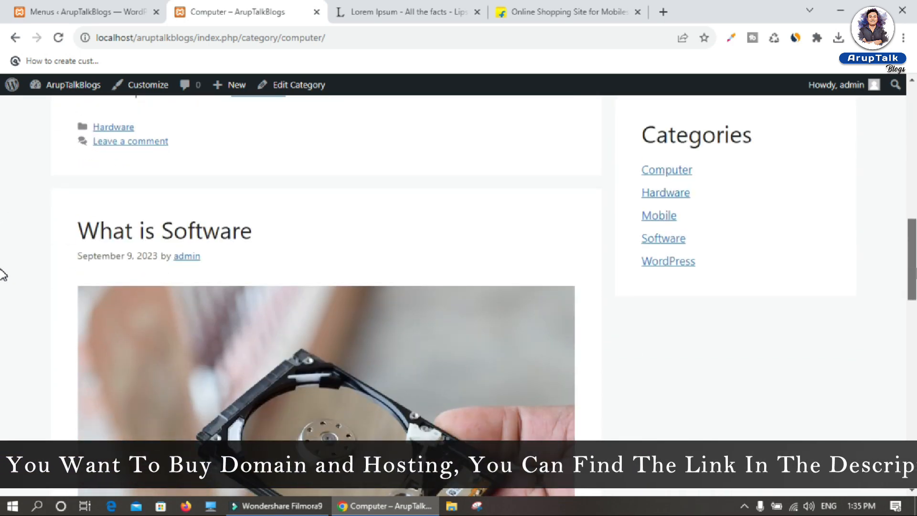
pyautogui.scroll(-1, 3, 275)
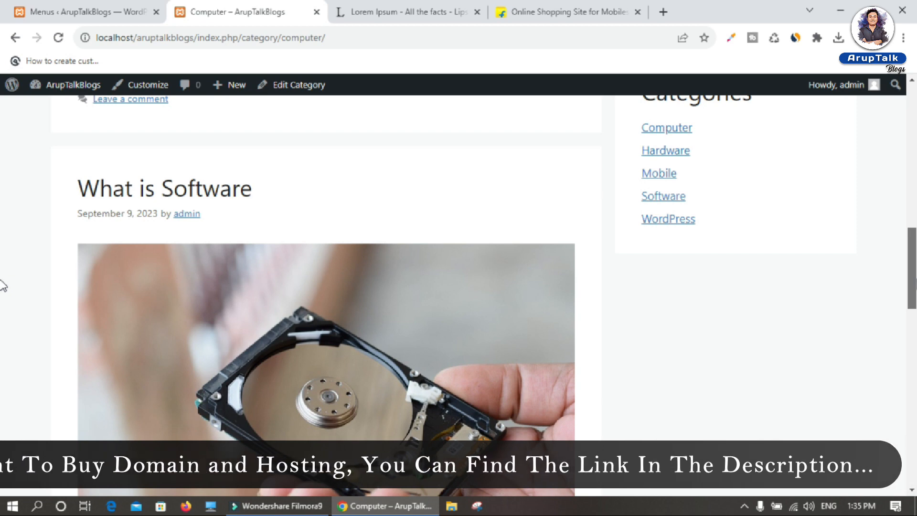
pyautogui.scroll(-9, 2, 286)
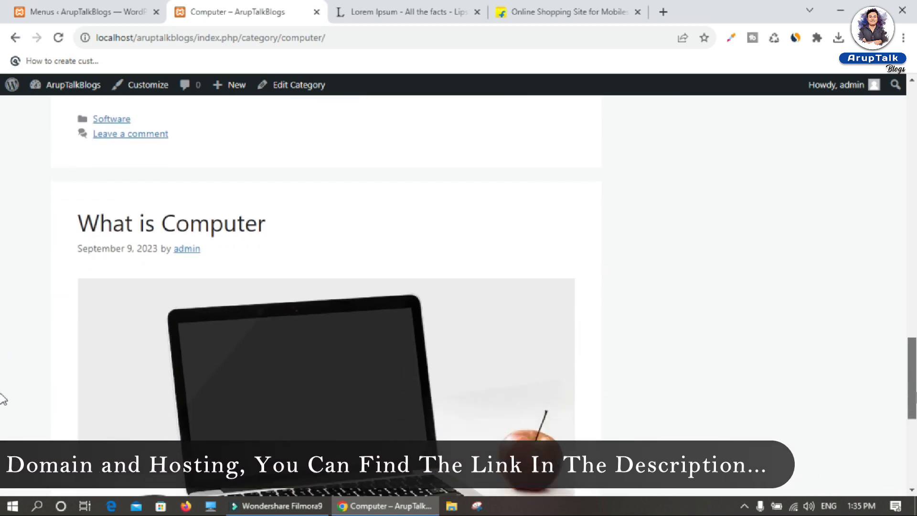
pyautogui.scroll(-2, 3, 402)
pyautogui.moveTo(910, 401); pyautogui.dragTo(910, 129)
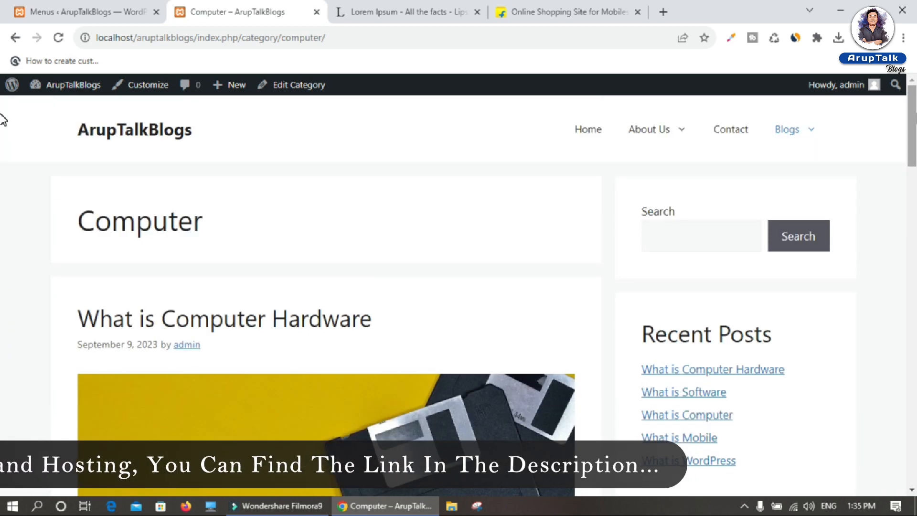